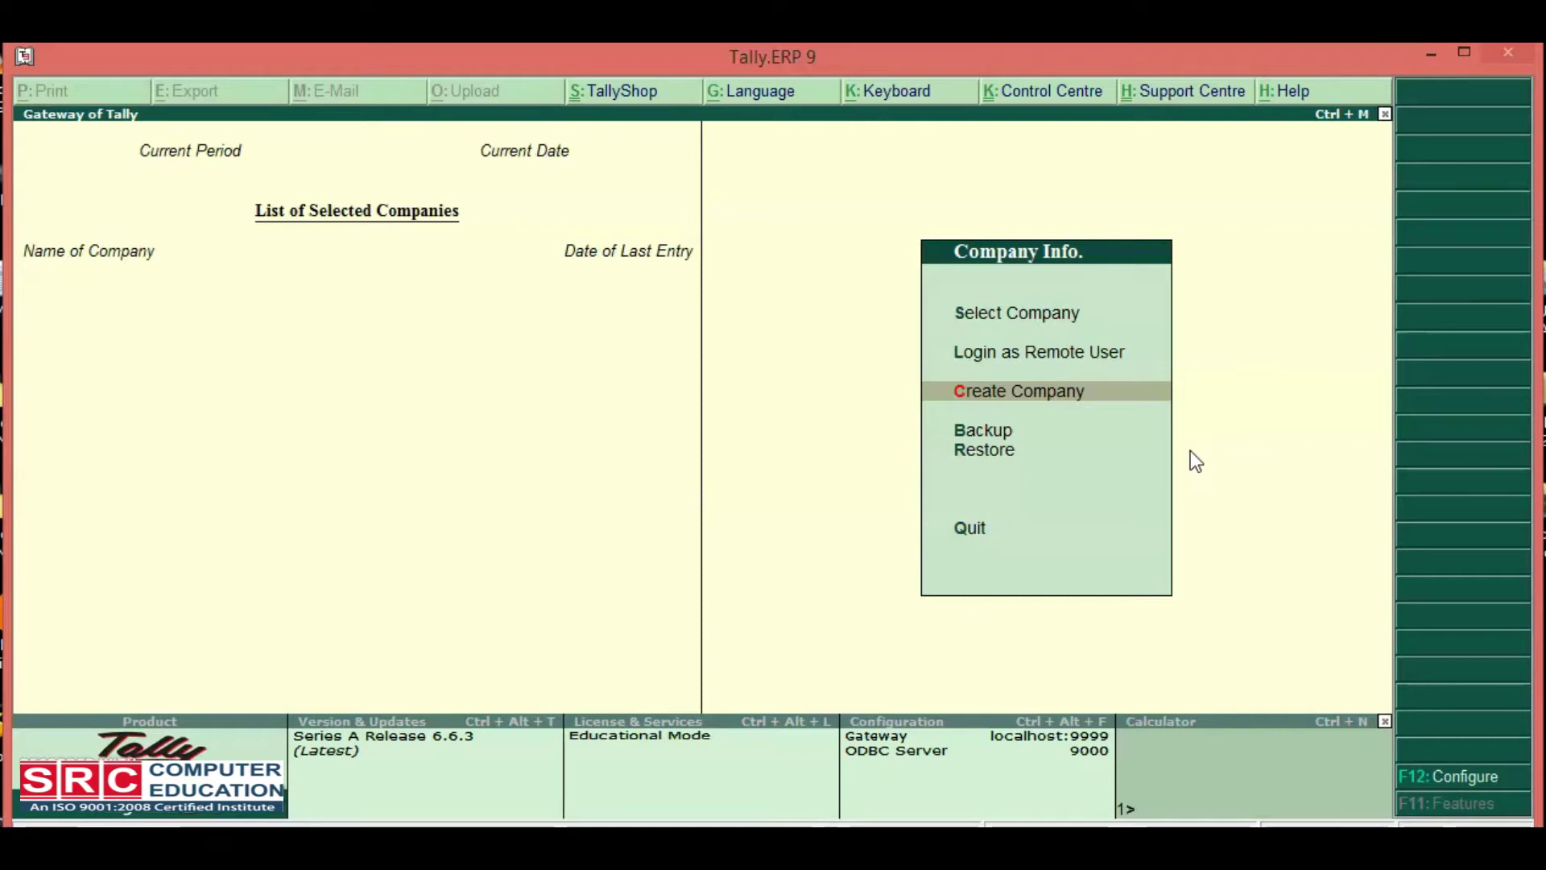
# Bring up a blank Company Creation form from the Company Info. menu.
pyautogui.press('Up')
pyautogui.press('Up')
pyautogui.press('Down')
pyautogui.press('Down')
pyautogui.press('Down')
pyautogui.press('Down')
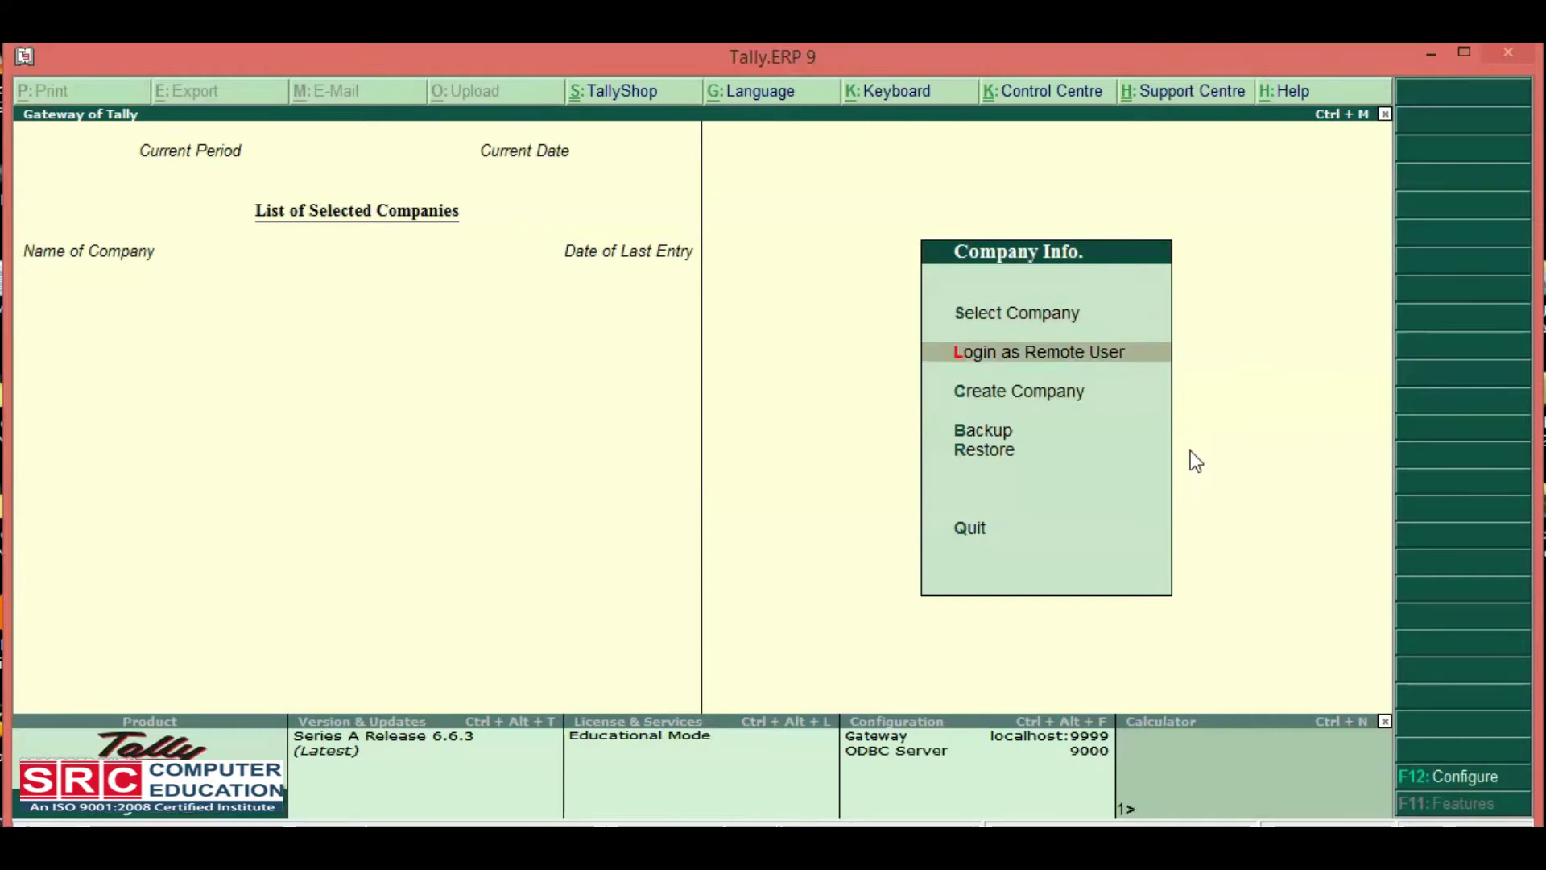
pyautogui.press('Up')
pyautogui.press('Up')
pyautogui.press('Up')
pyautogui.press('Up')
pyautogui.press('Down')
pyautogui.press('Down')
pyautogui.press('Down')
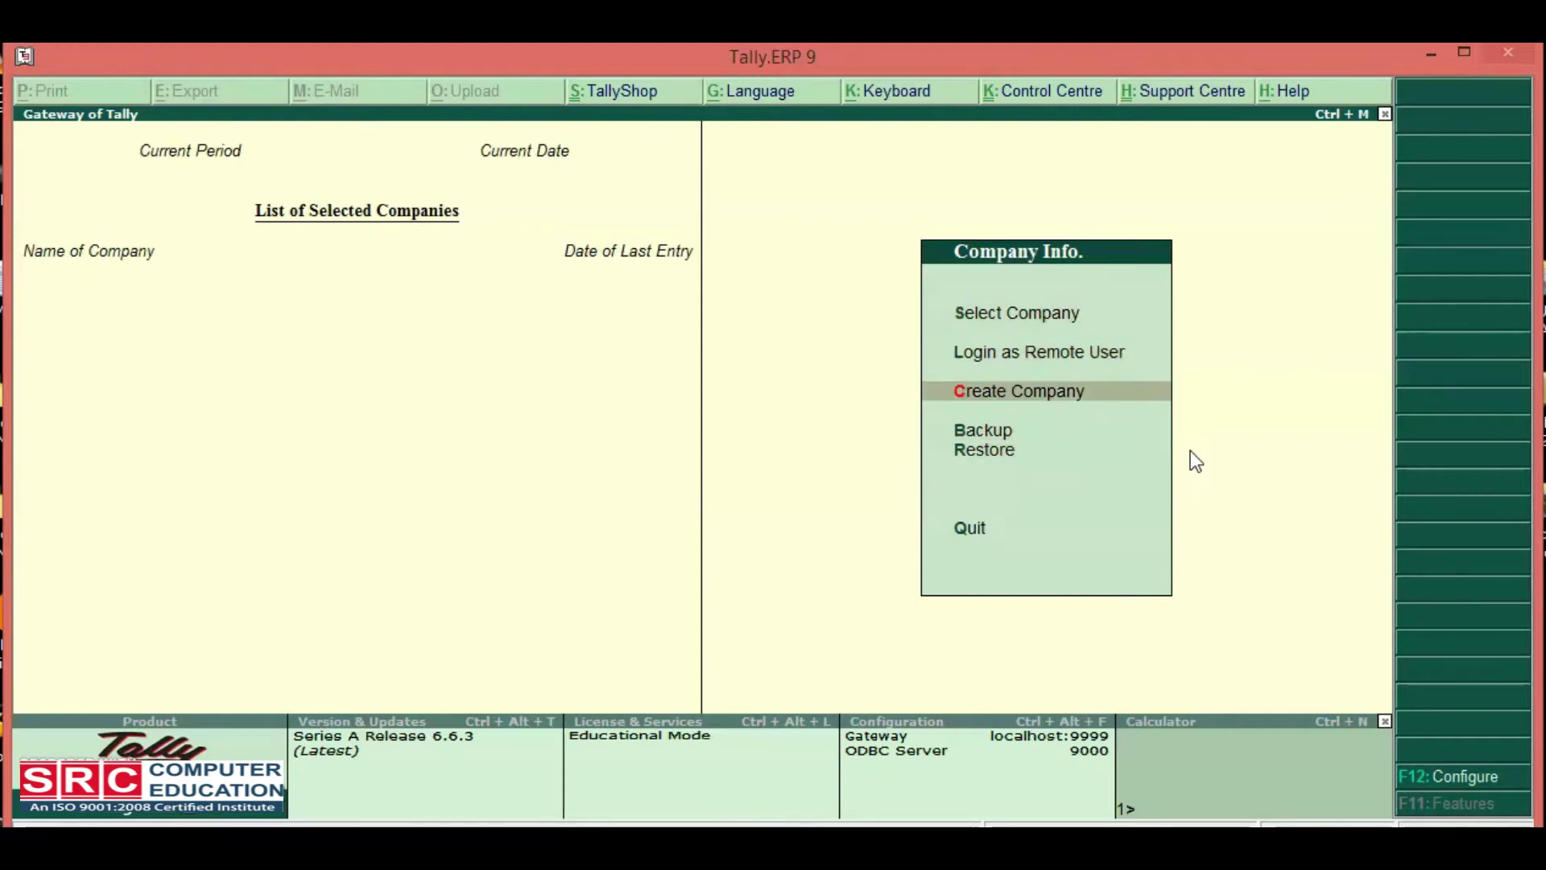
pyautogui.press('Up')
pyautogui.press('Return')
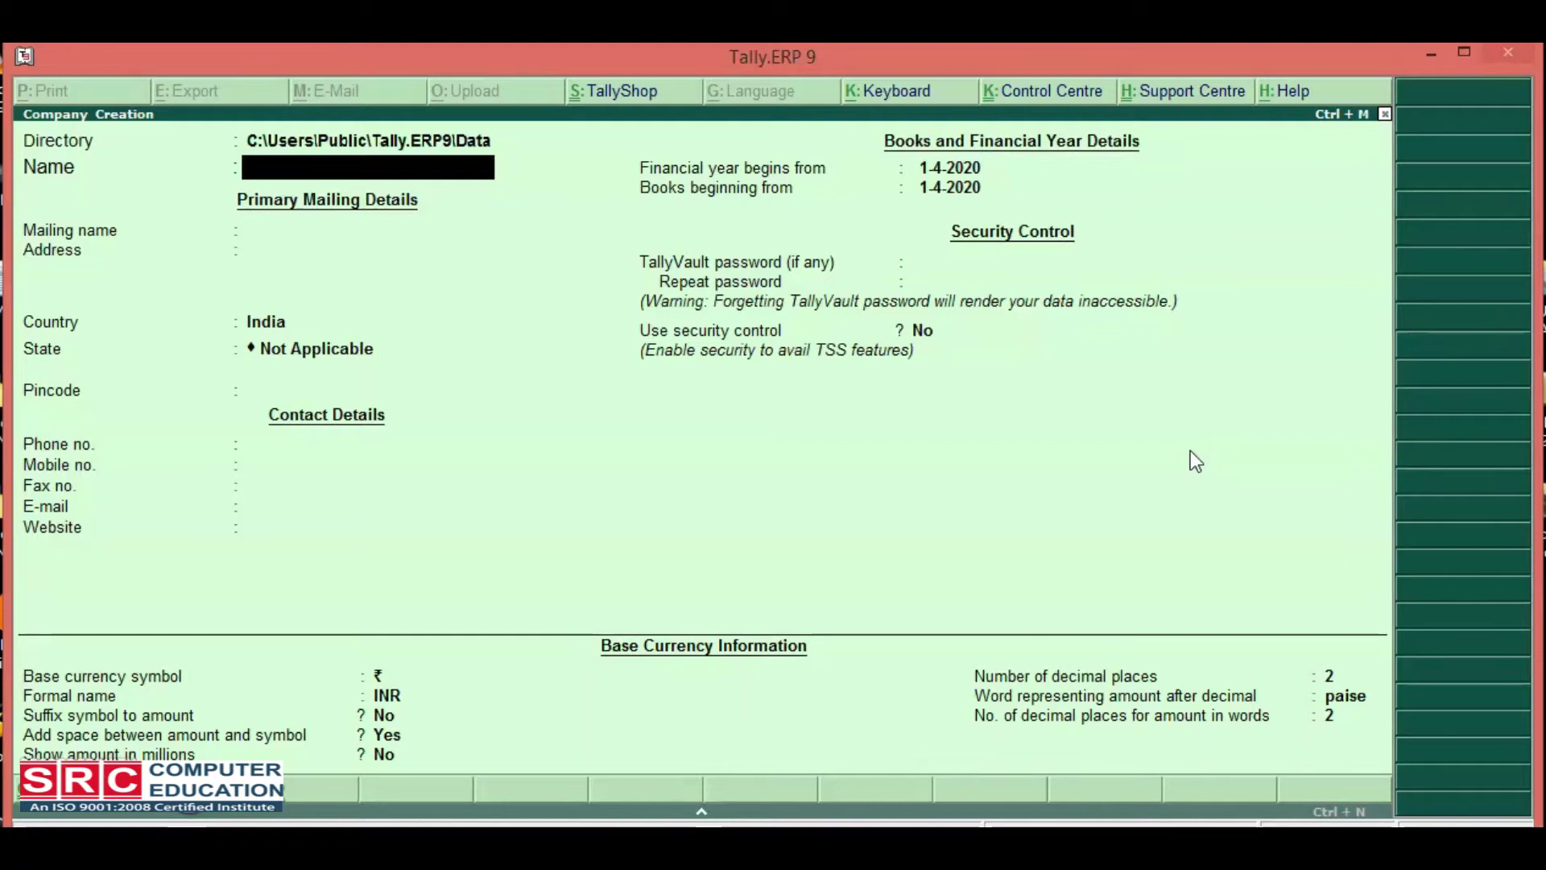
# Name the company Src Education, keep it as mailing name, and enter the two-line address.
pyautogui.write('Src Education')
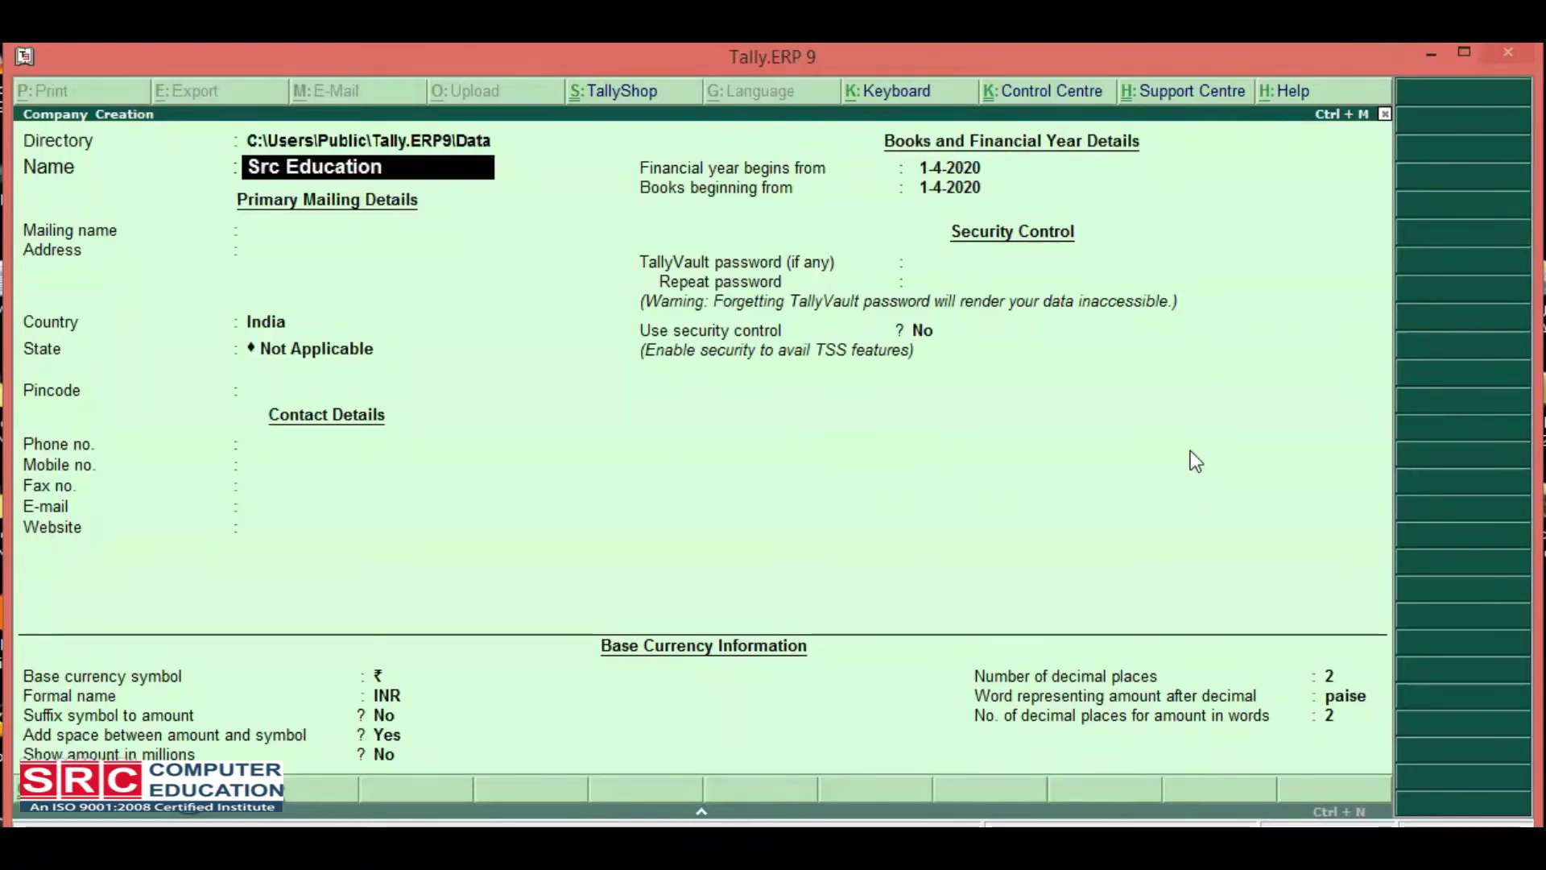
pyautogui.press('Return')
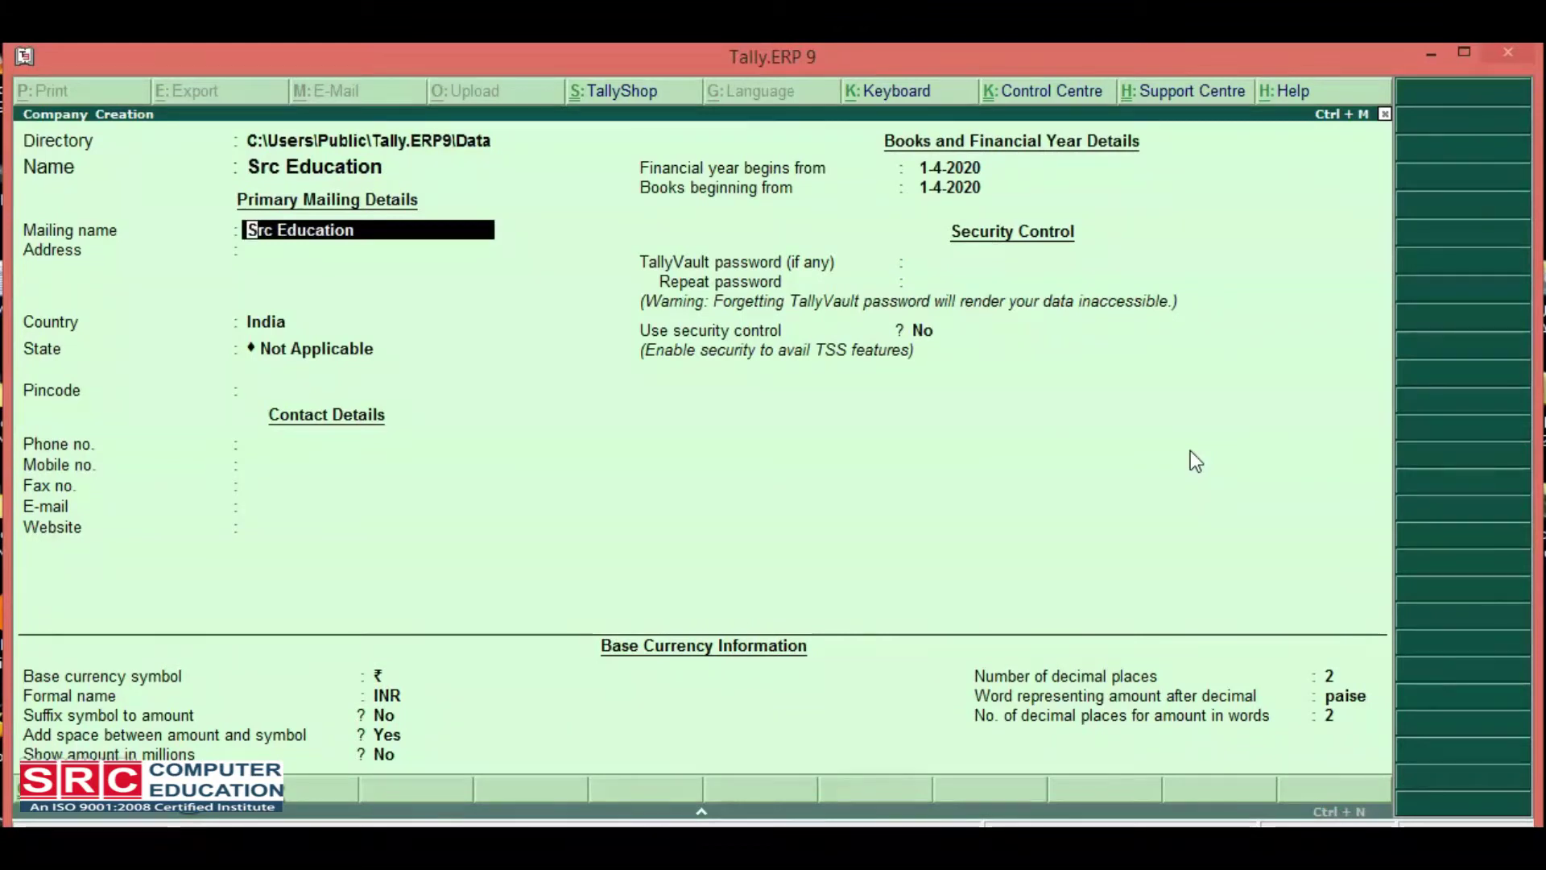
pyautogui.press('BackSpace')
pyautogui.press('BackSpace')
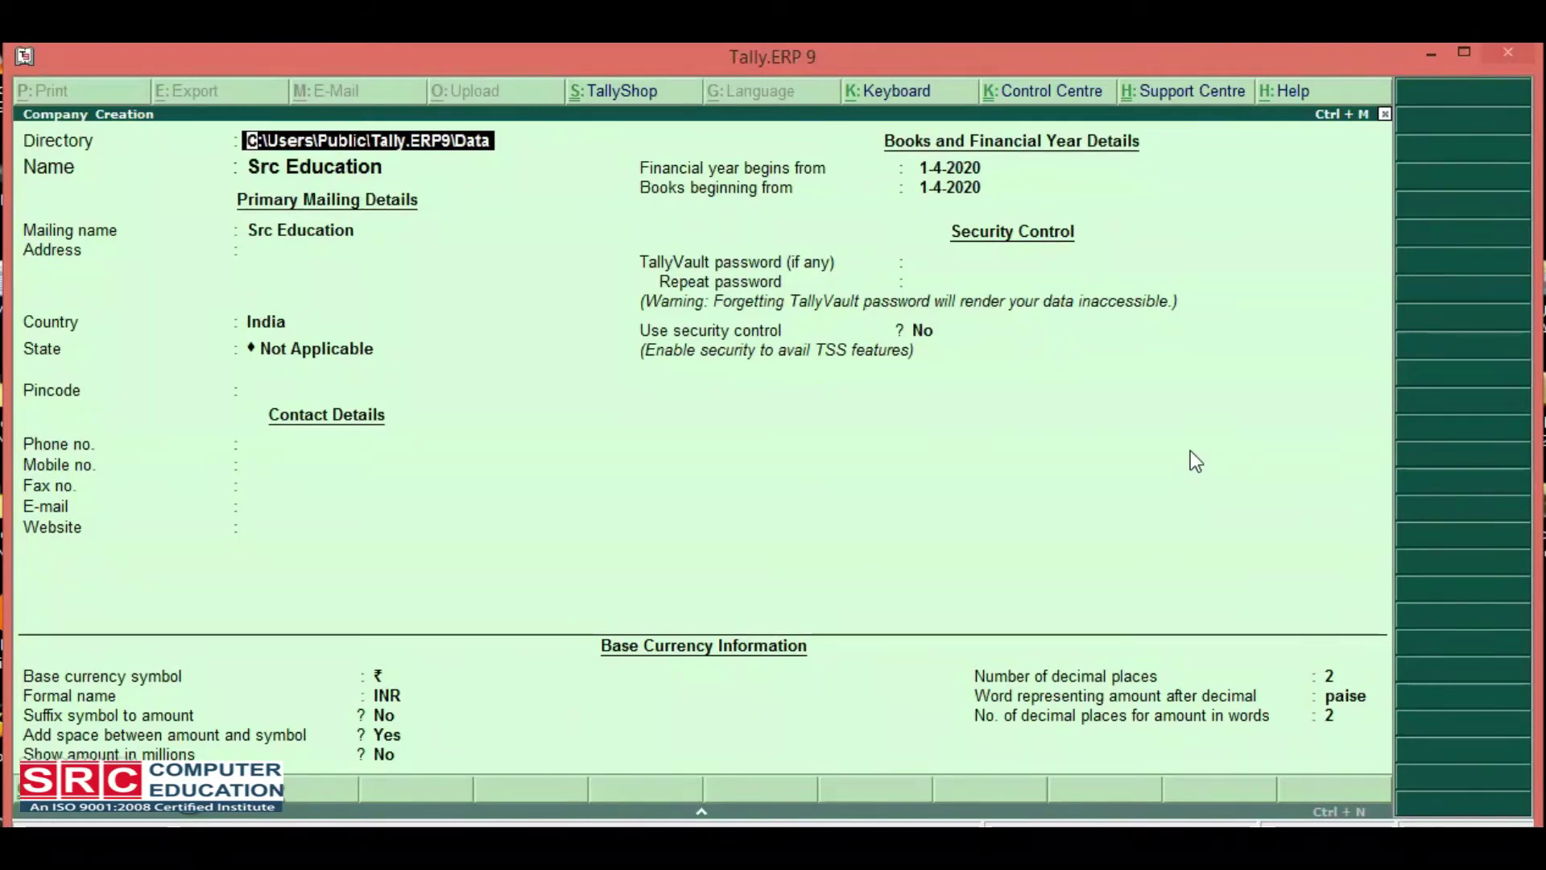
pyautogui.press('Return')
pyautogui.press('Return')
pyautogui.press('Return')
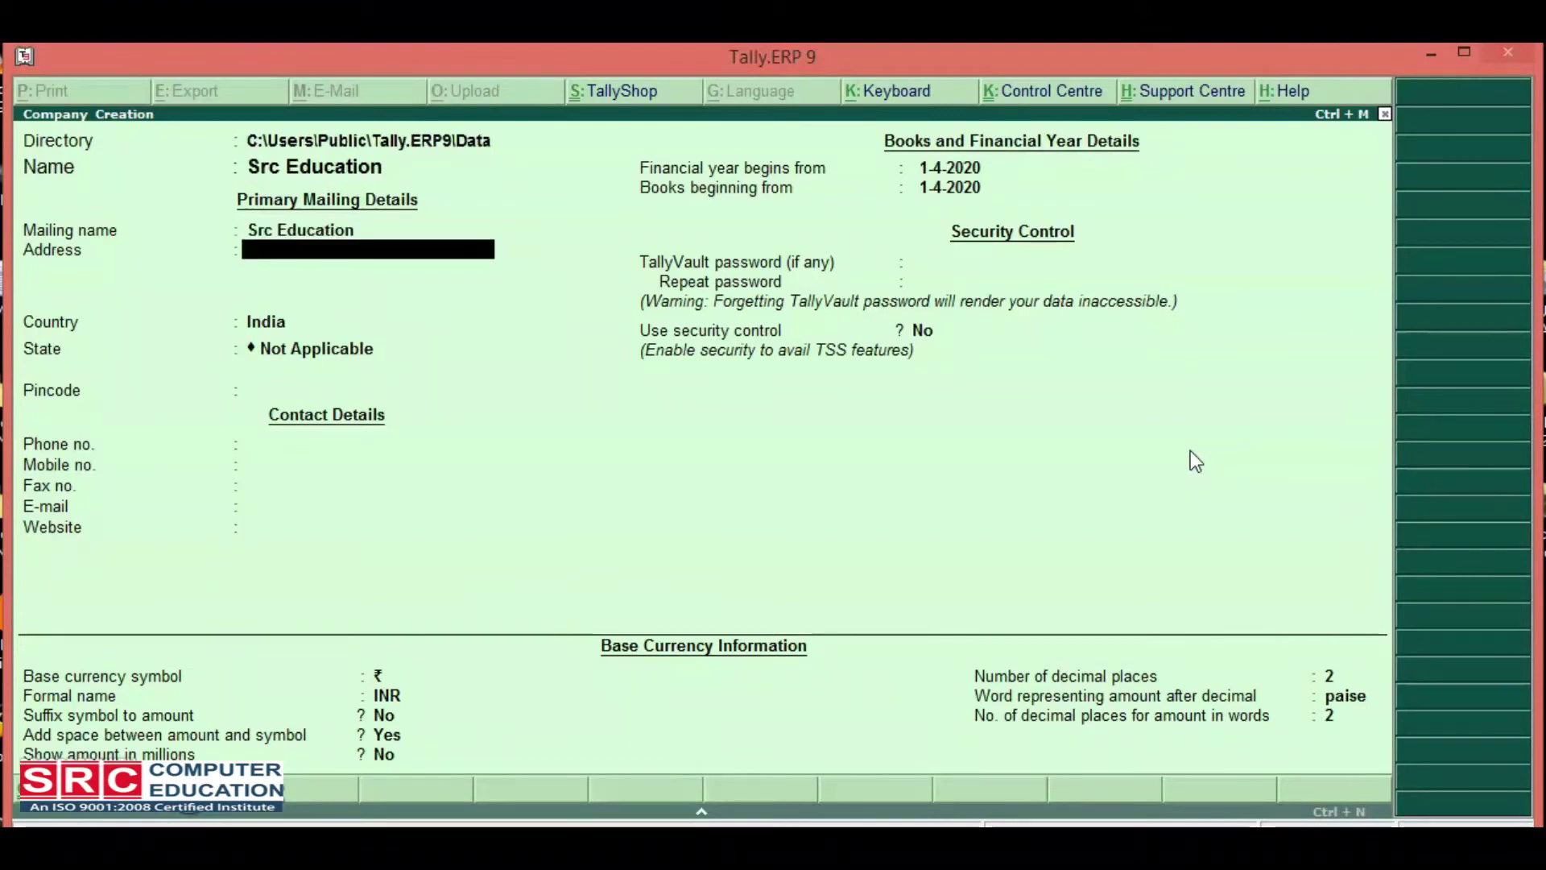
pyautogui.press('Return')
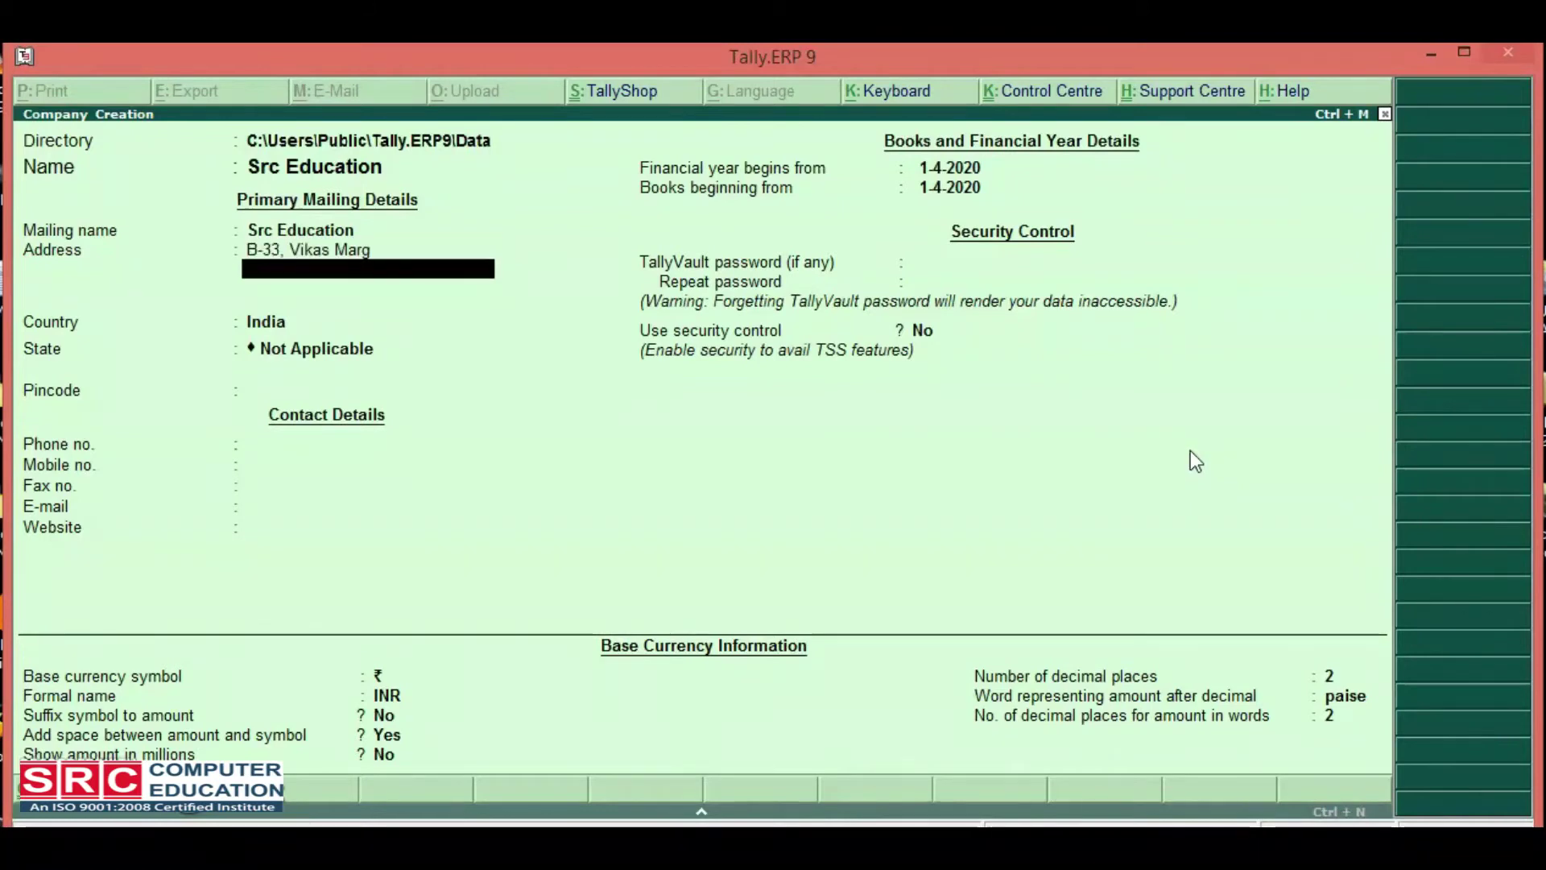
pyautogui.write('New Delhi')
pyautogui.press('Return')
pyautogui.press('Return')
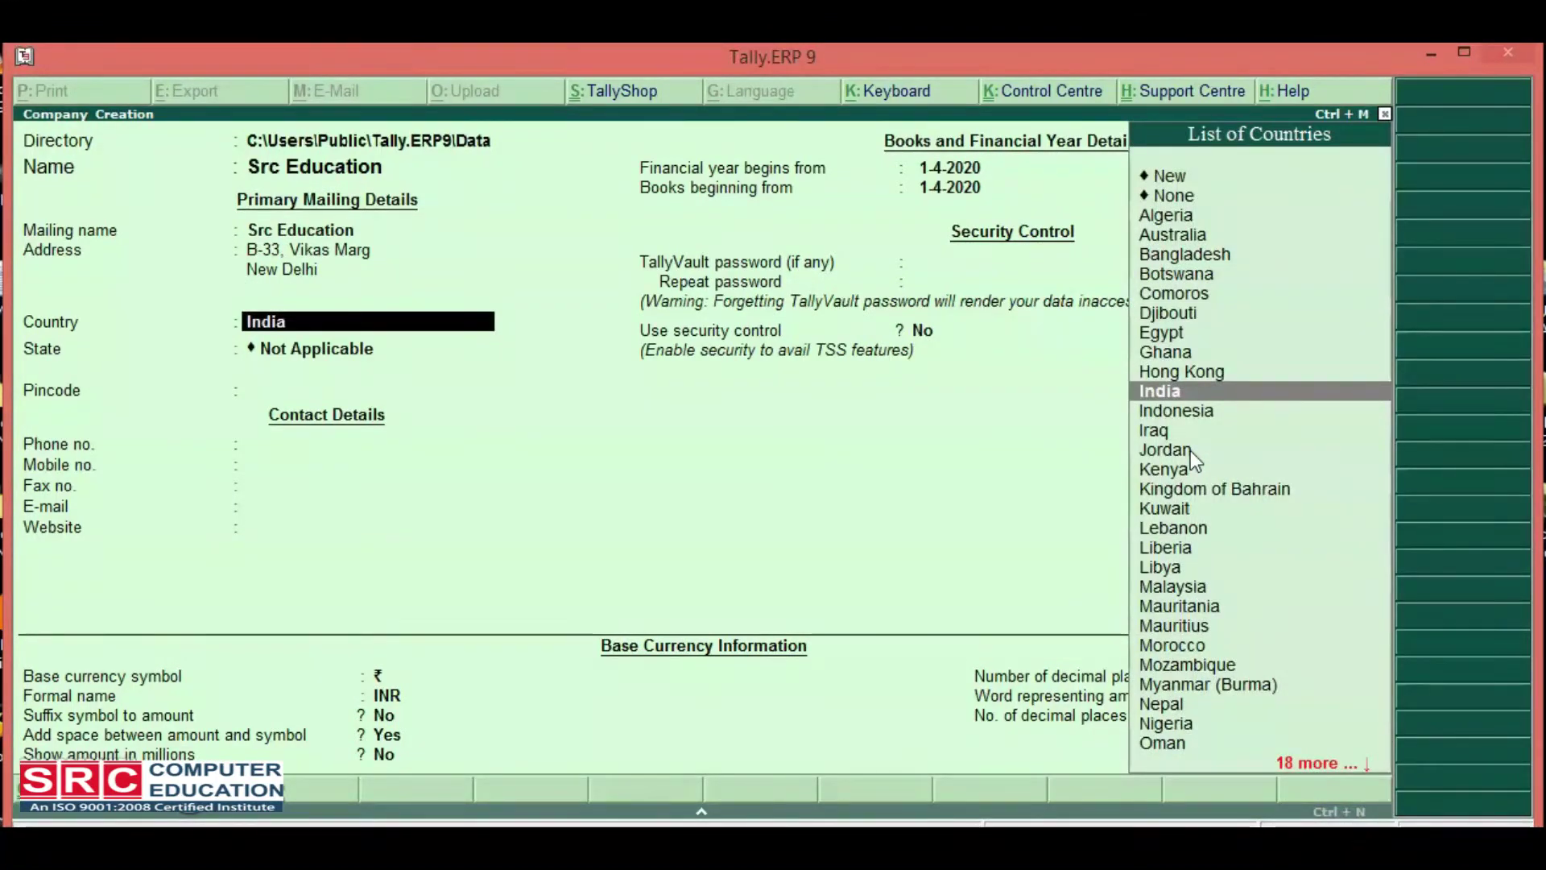
# Keep India as the country and choose Delhi as the state.
pyautogui.press('Return')
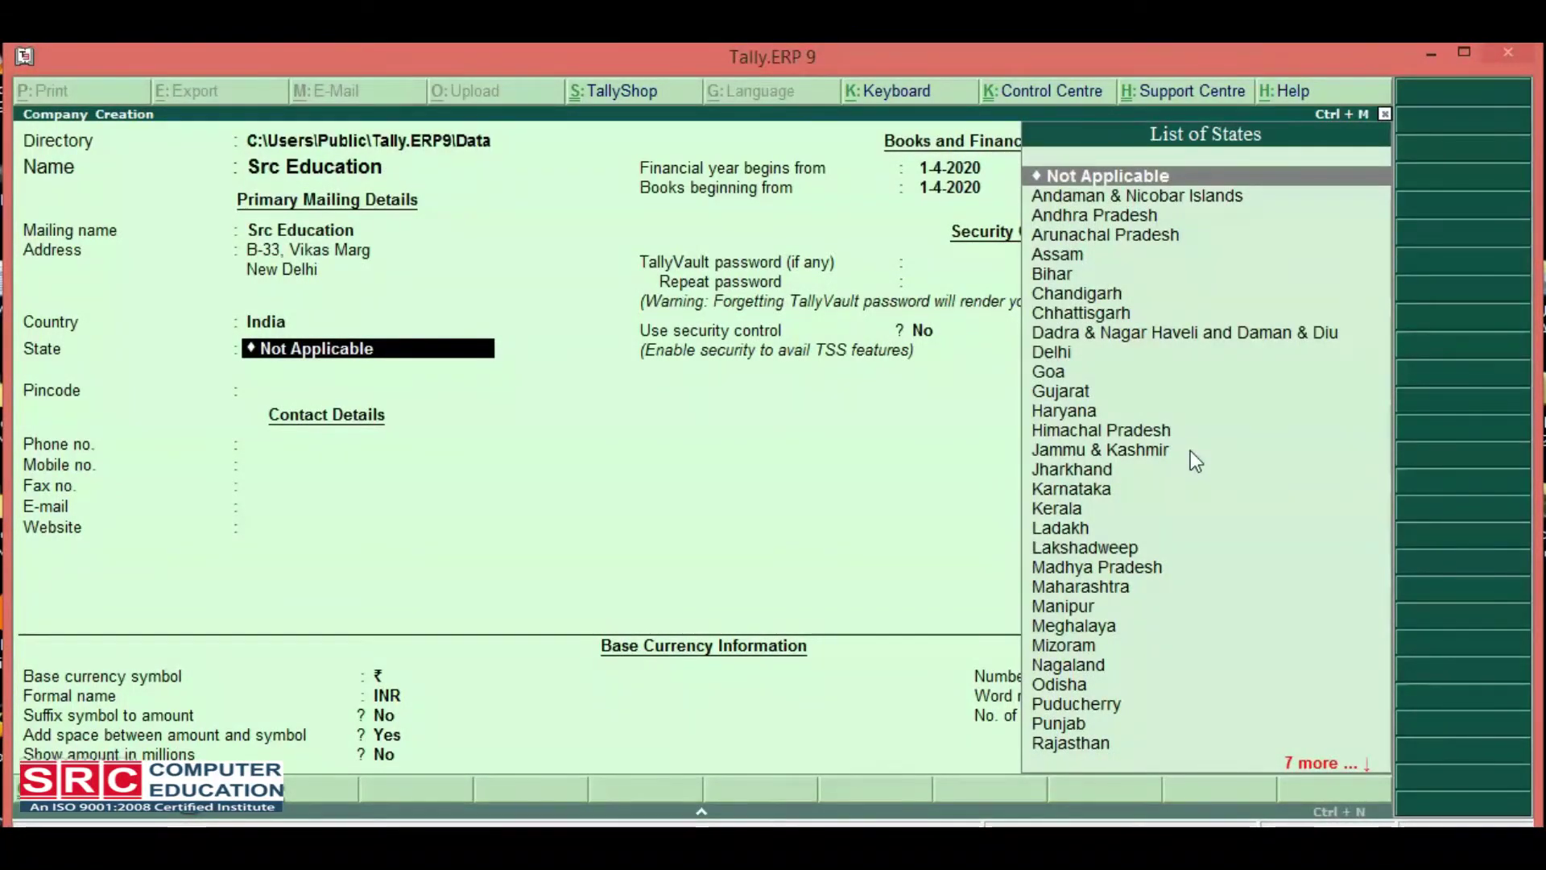
pyautogui.press('Down')
pyautogui.press('Down')
pyautogui.press('Down')
pyautogui.press('Down')
pyautogui.press('Down')
pyautogui.press('Down')
pyautogui.press('Down')
pyautogui.press('Down')
pyautogui.press('Down')
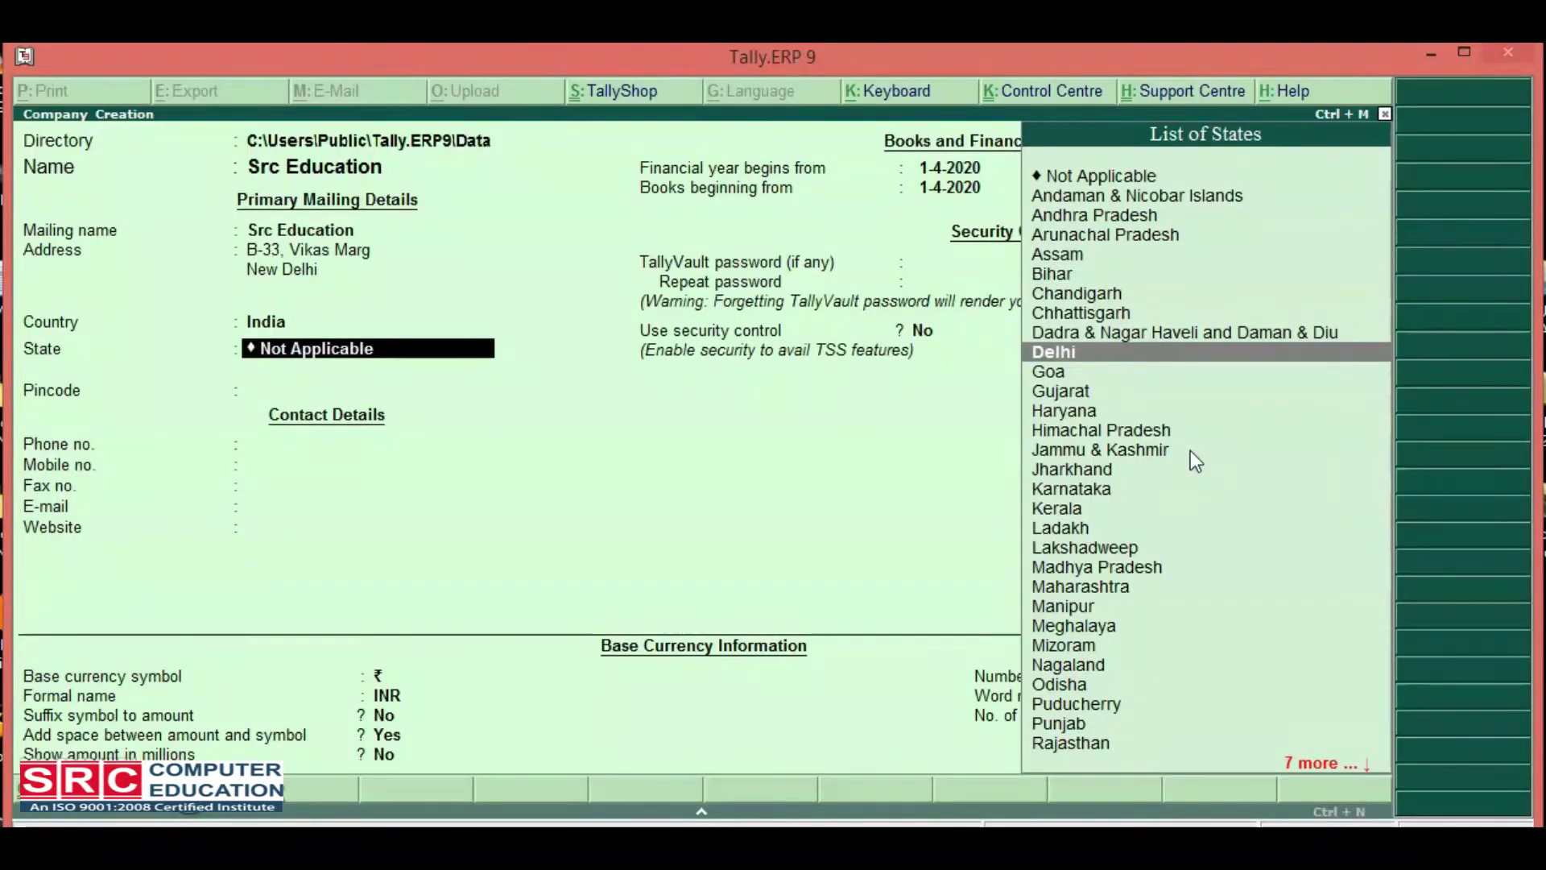
pyautogui.press('Return')
# Enter the pincode, phone and mobile numbers, leaving fax, e-mail and website blank.
pyautogui.write('110092')
pyautogui.press('Return')
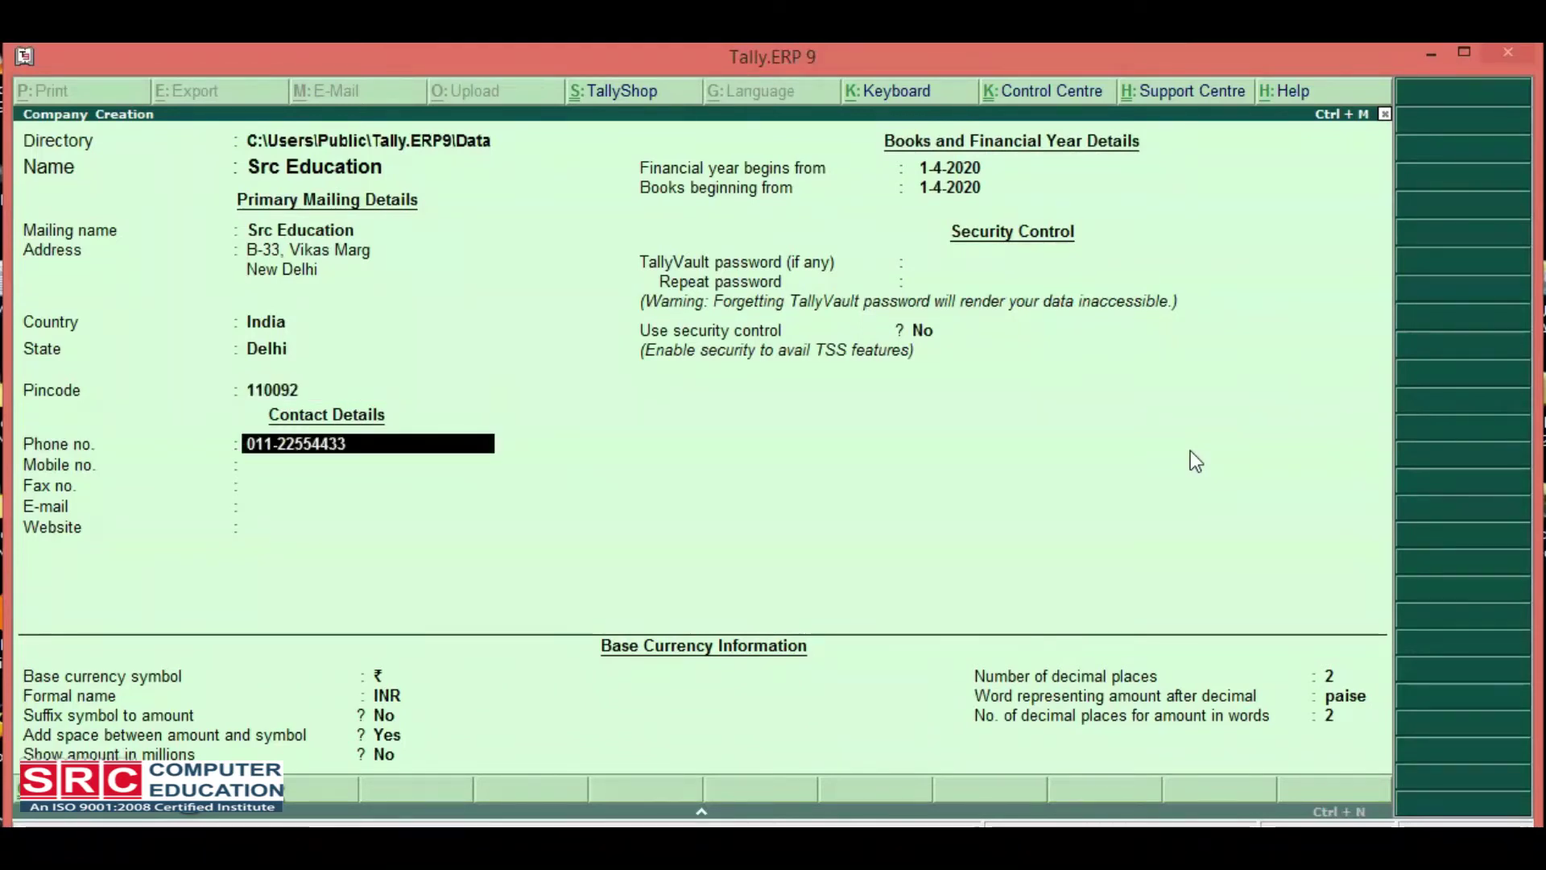
pyautogui.press('Return')
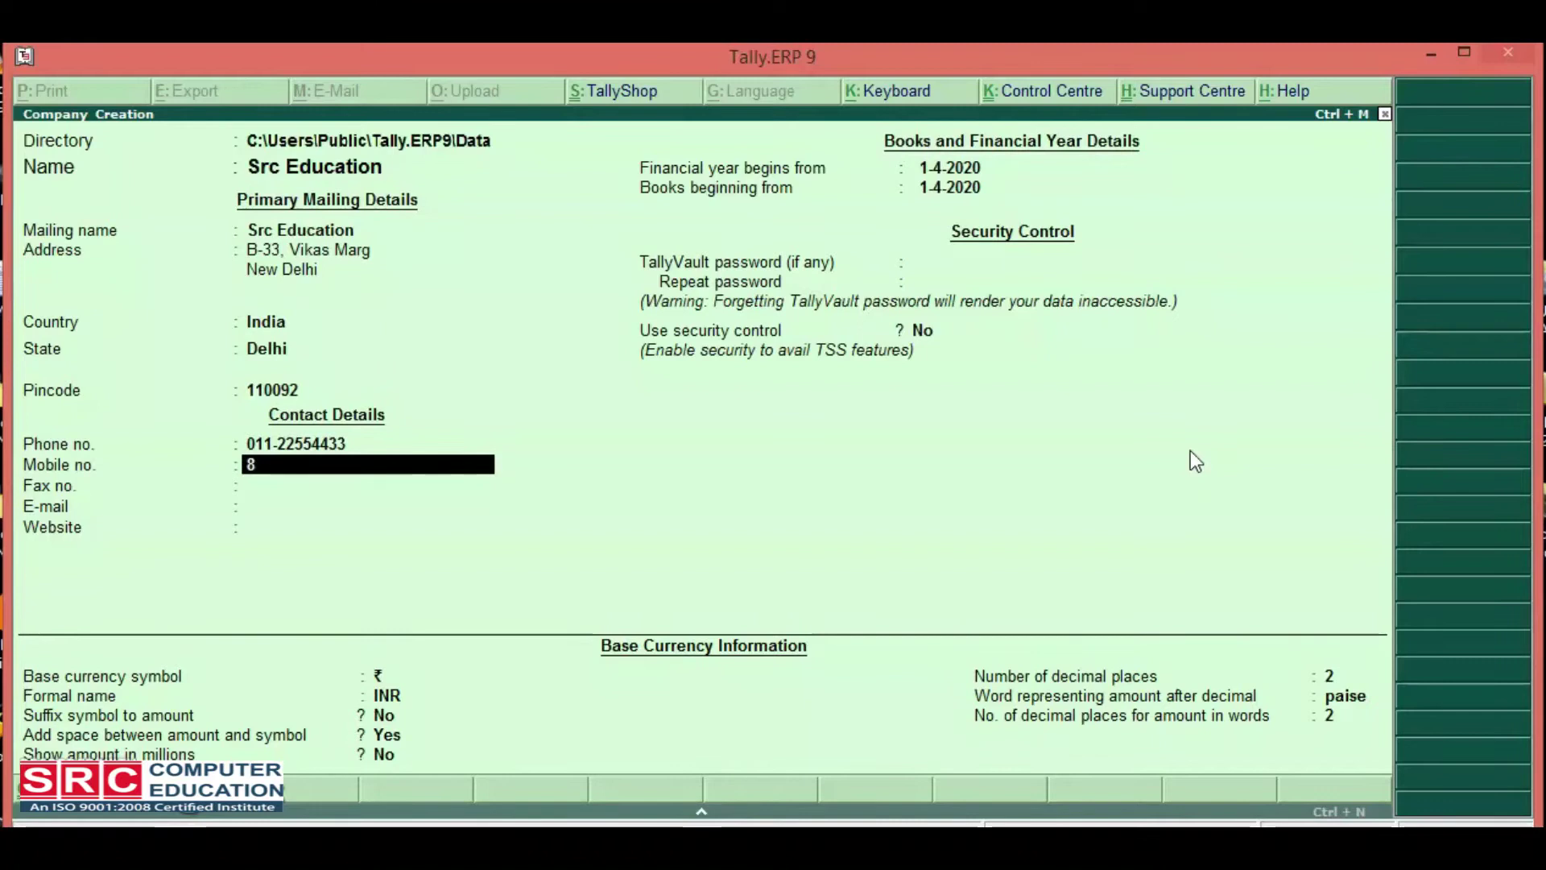
pyautogui.press('Up')
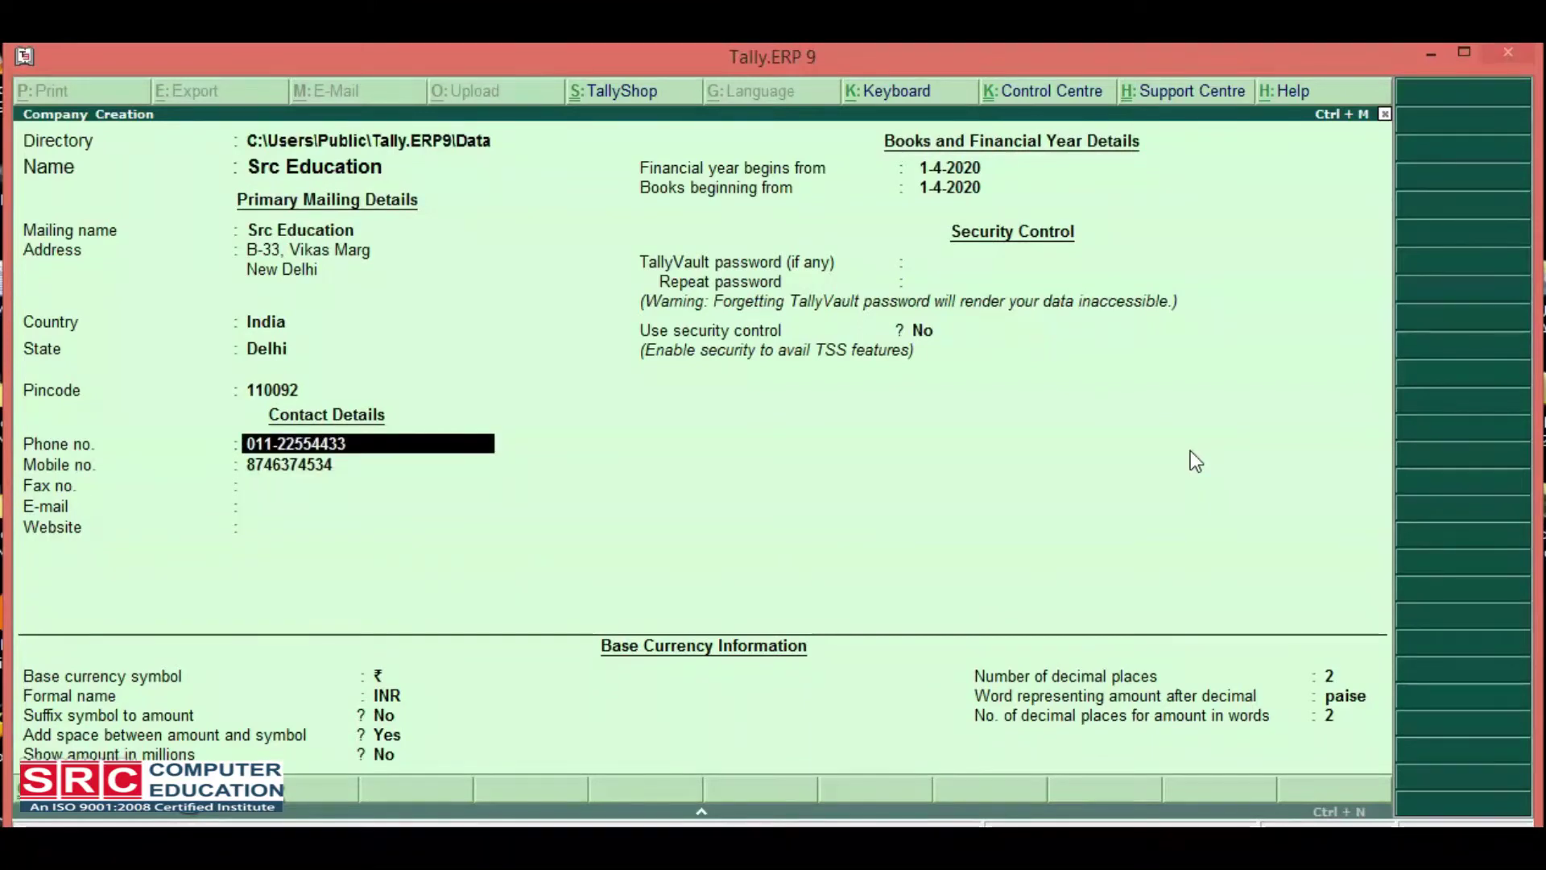
pyautogui.press('Return')
pyautogui.press('Return')
pyautogui.press('Return')
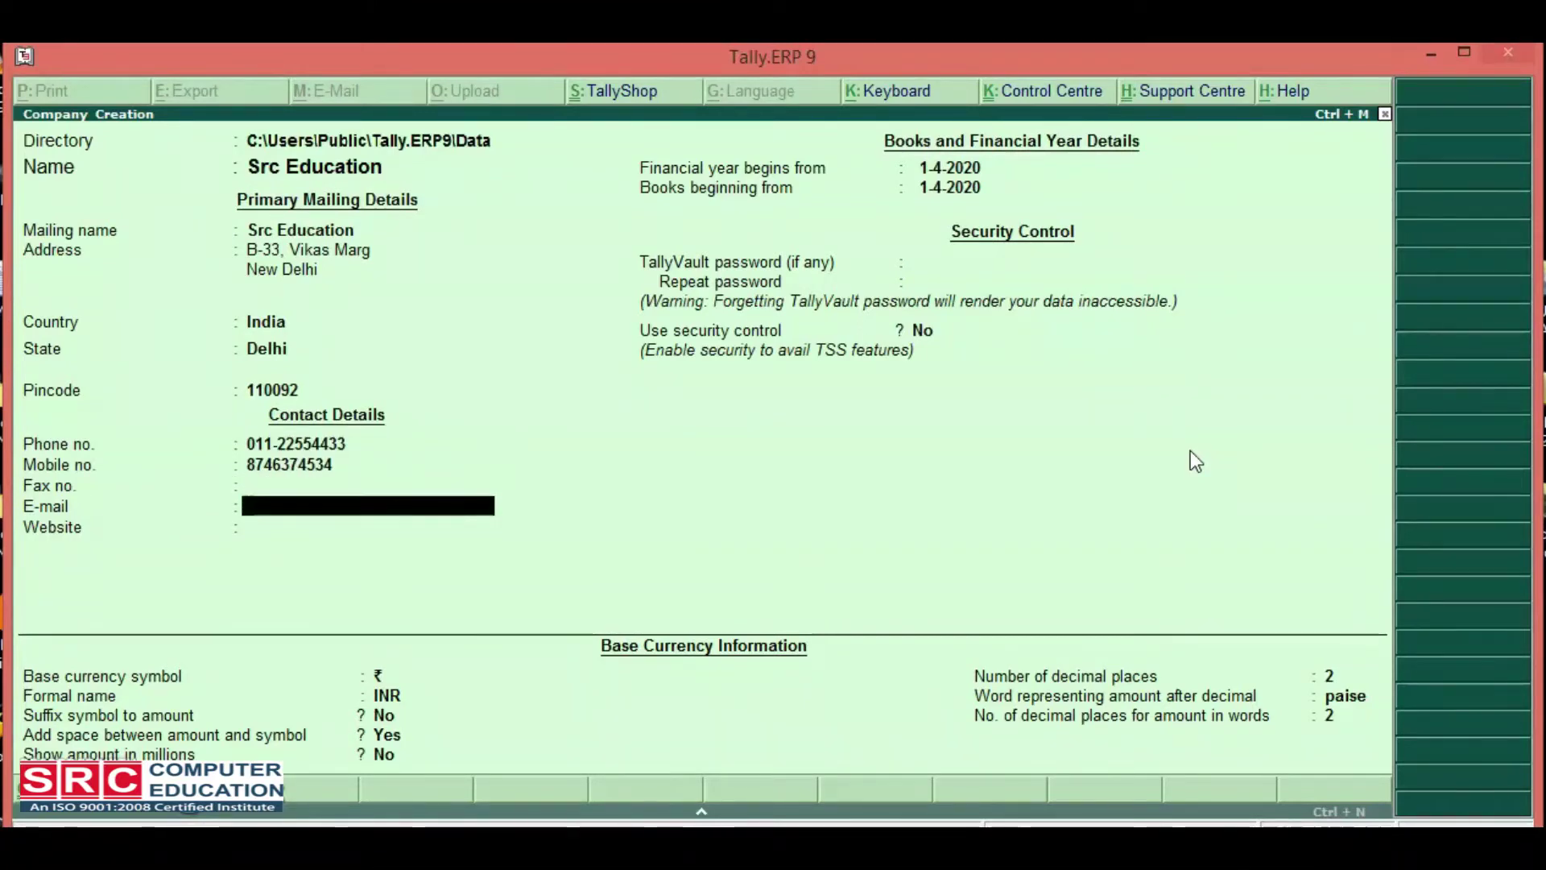
pyautogui.press('Return')
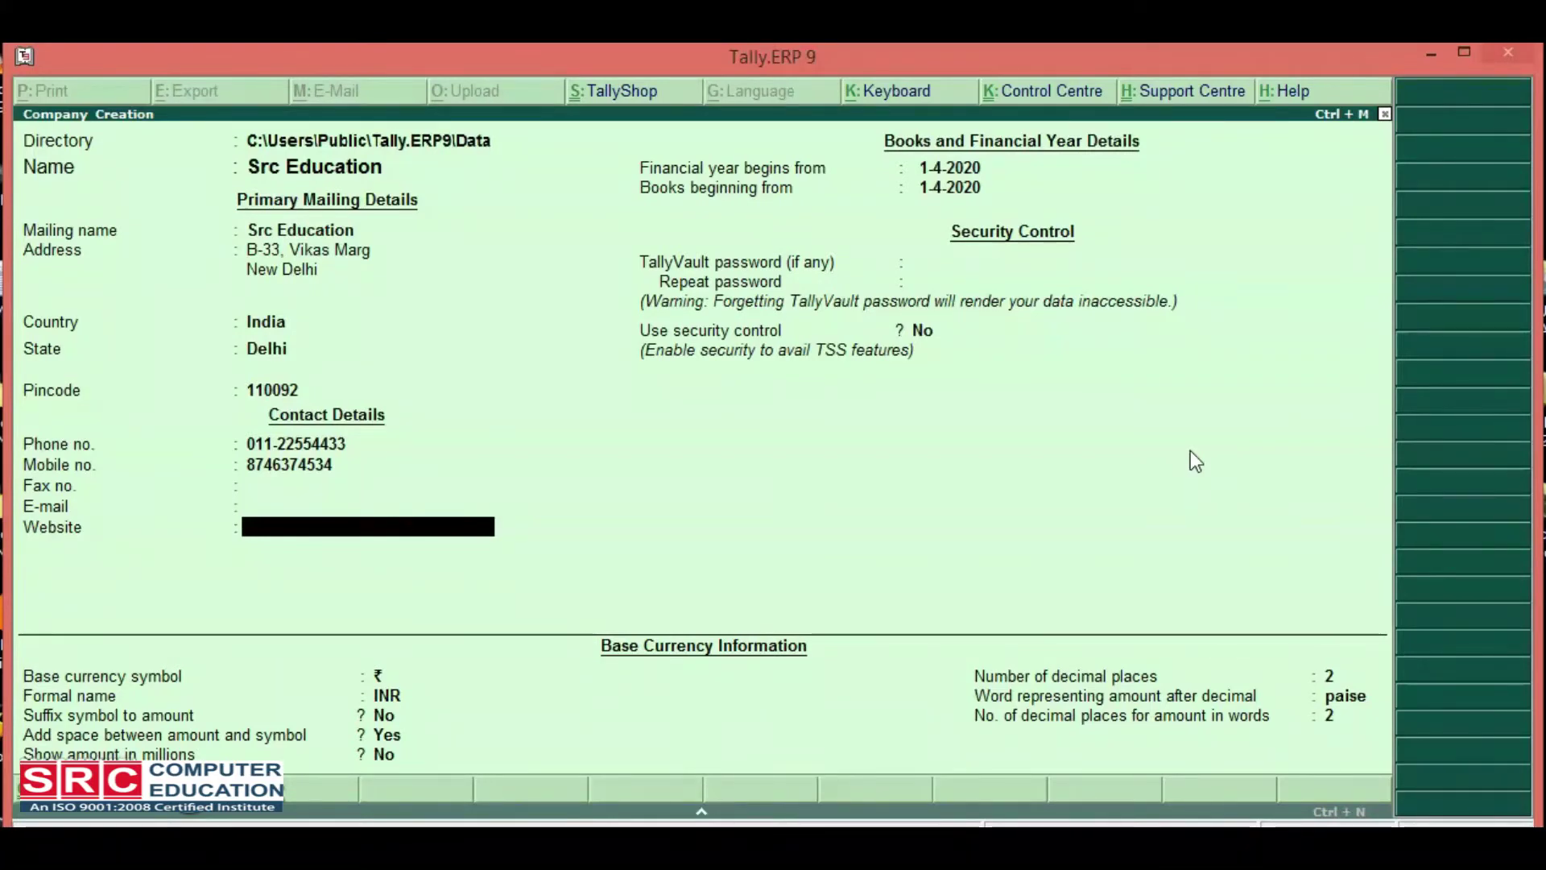
# Accept 1-4-2020 for both the financial year start and books beginning dates.
pyautogui.press('Return')
pyautogui.press('Return')
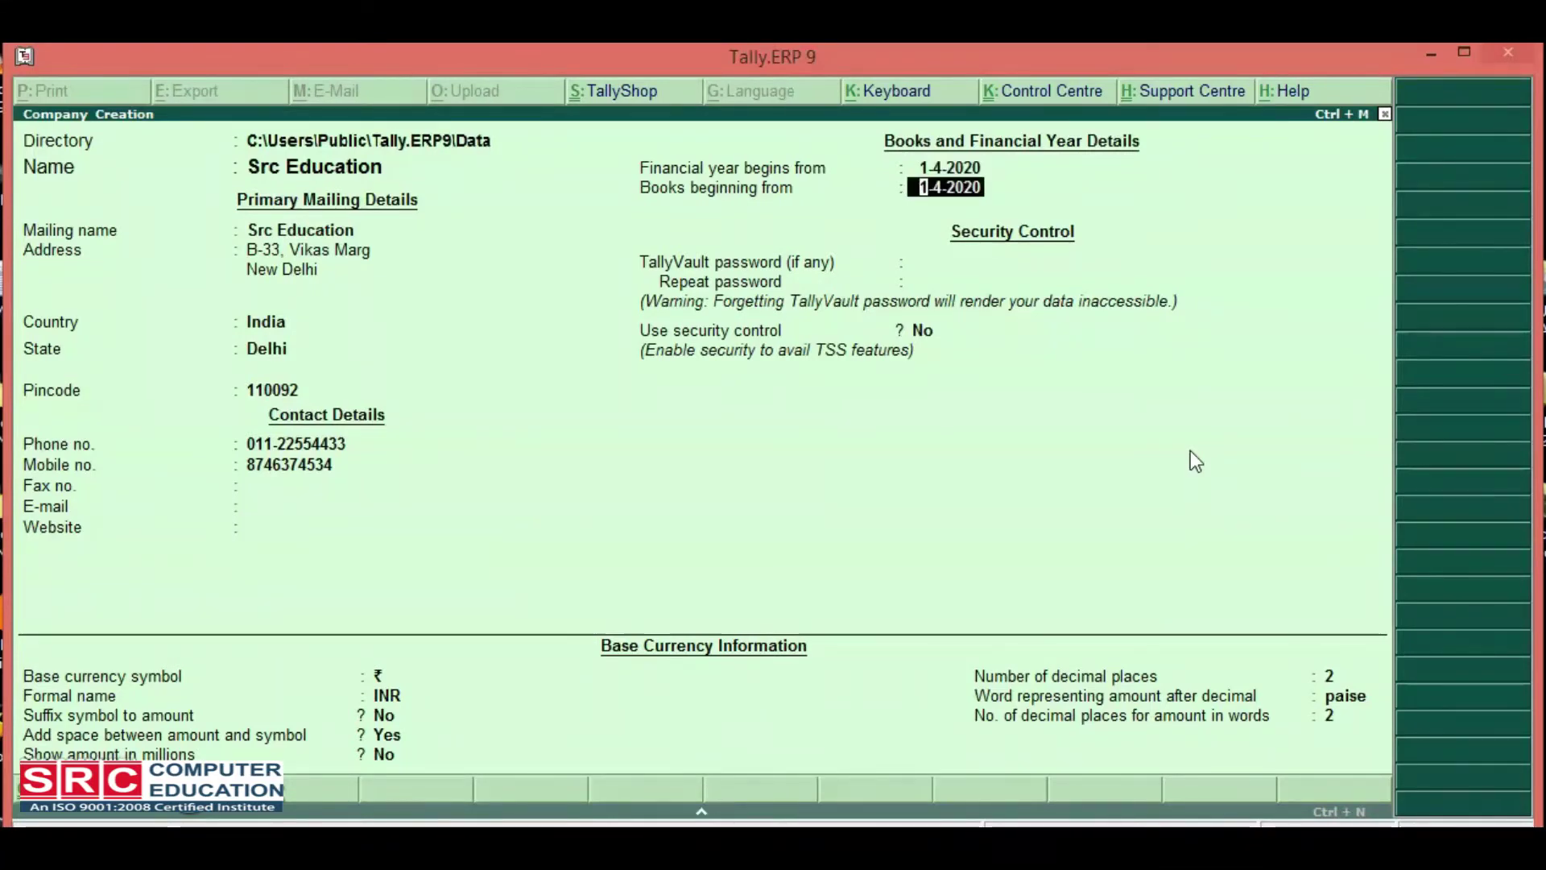
pyautogui.press('Up')
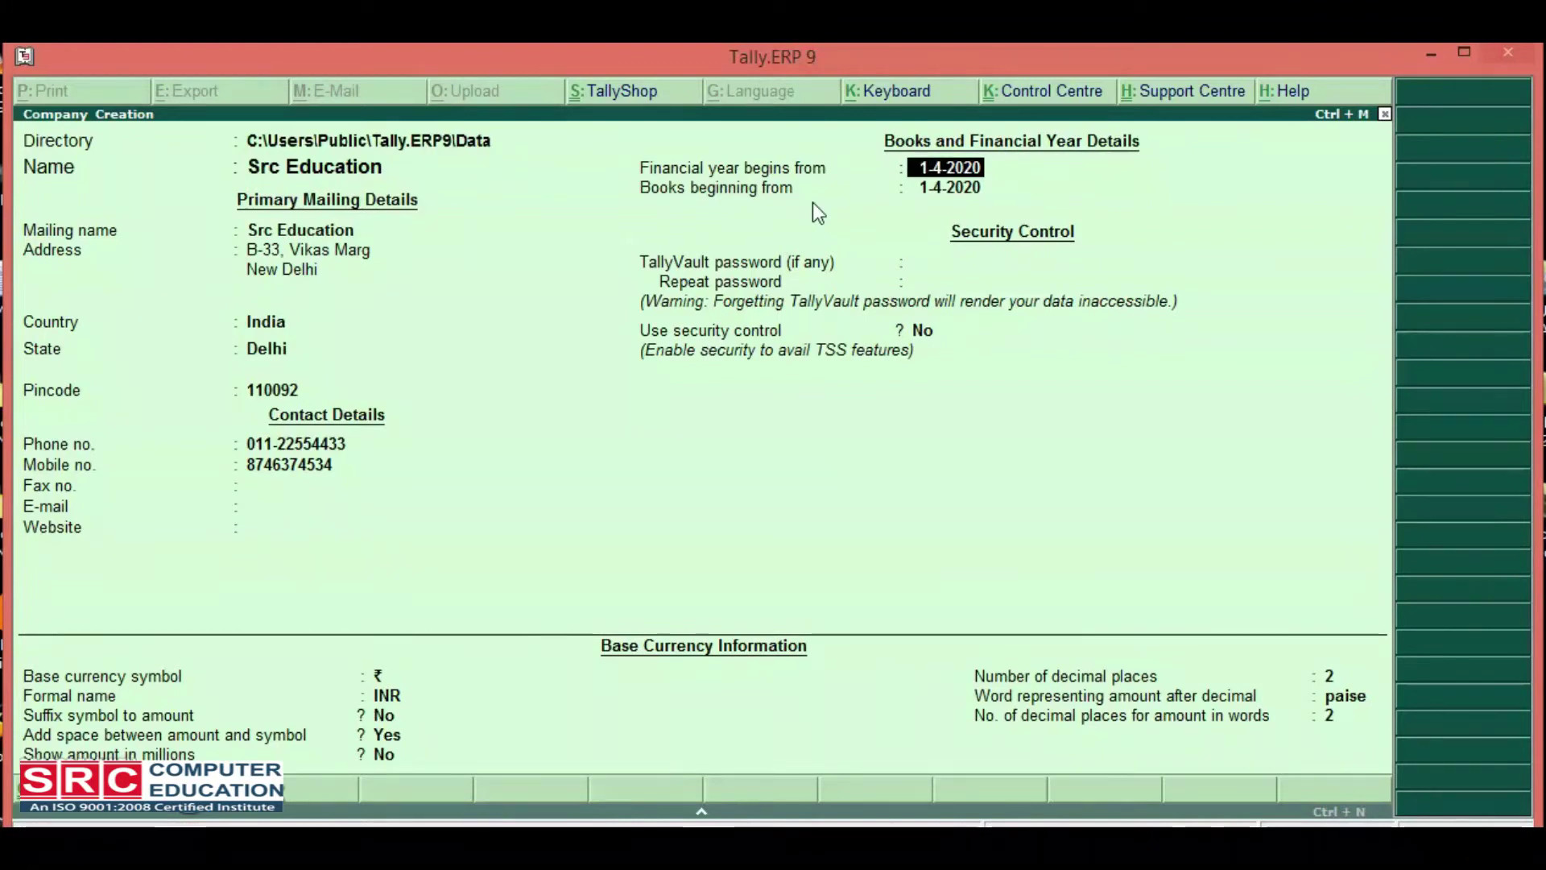
pyautogui.press('Return')
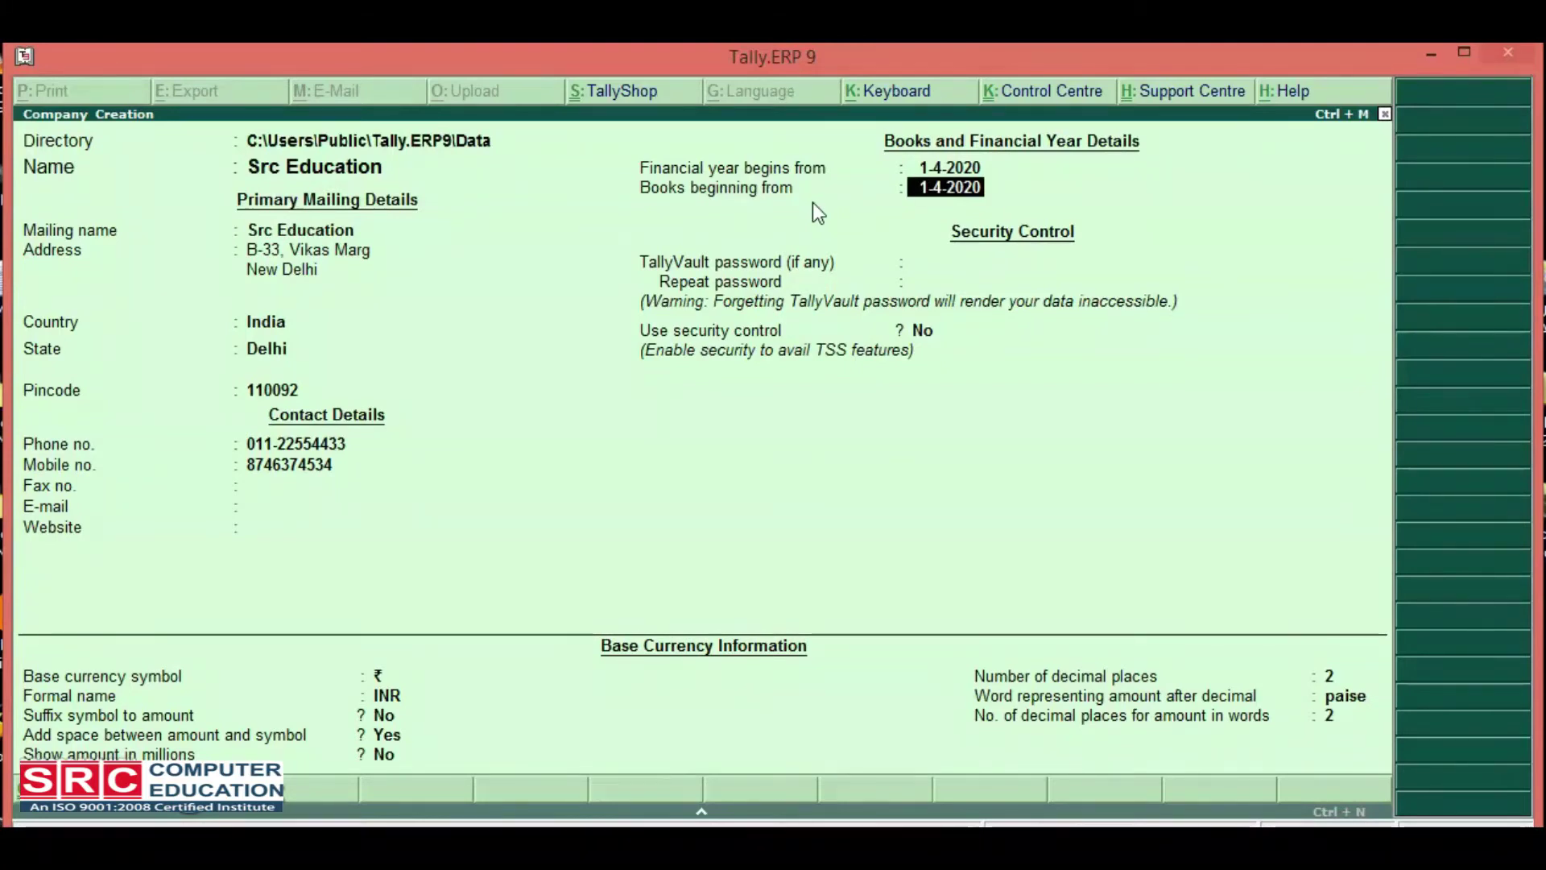
pyautogui.press('Return')
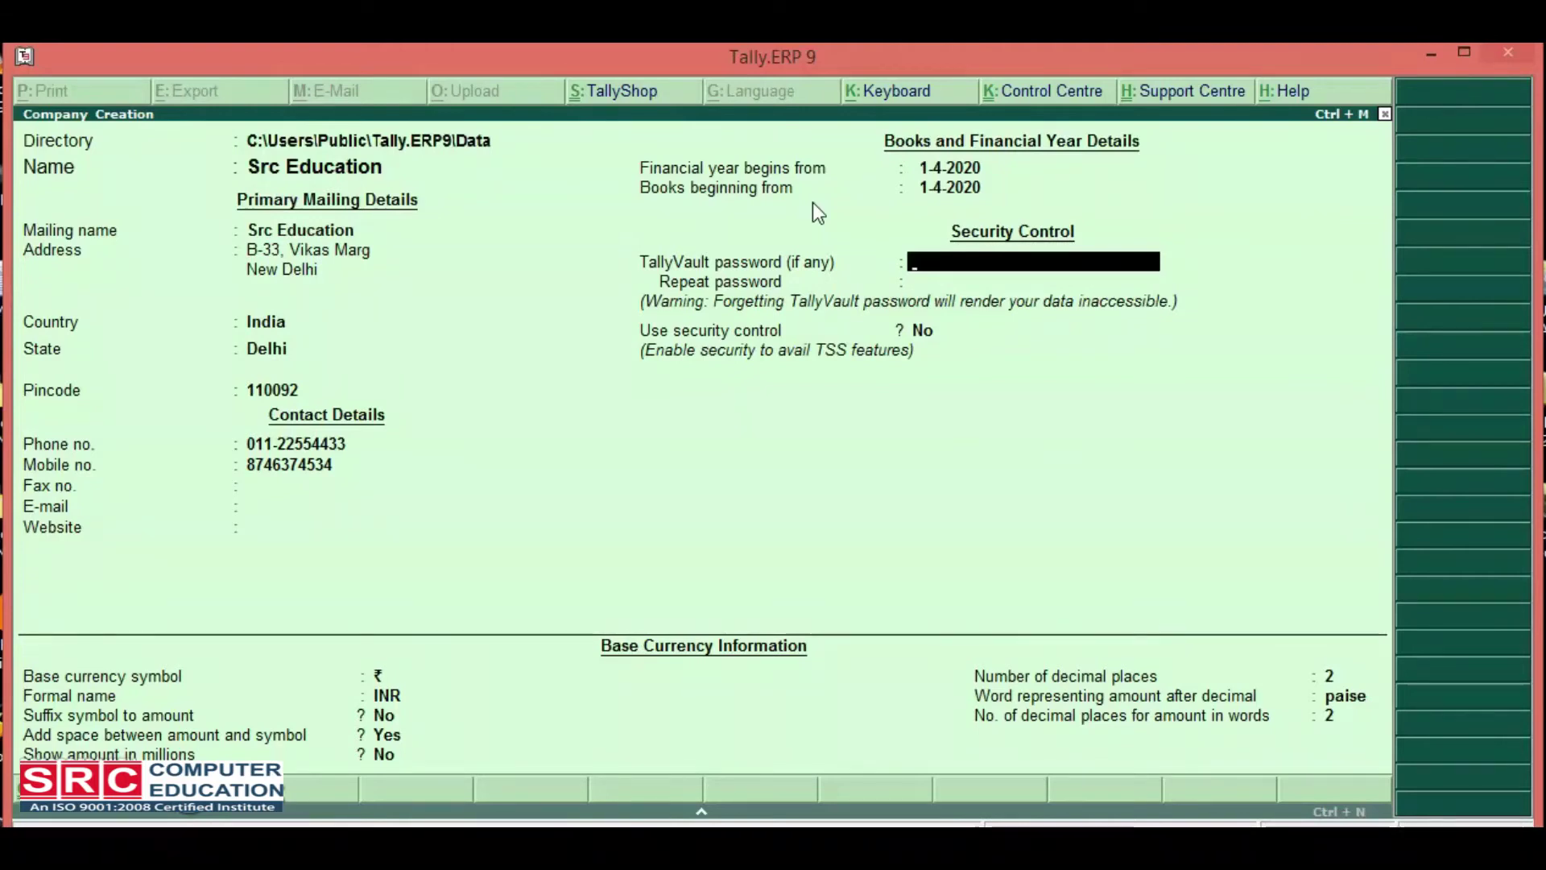
# Leave the TallyVault password blank and keep Use security control at No.
pyautogui.press('Return')
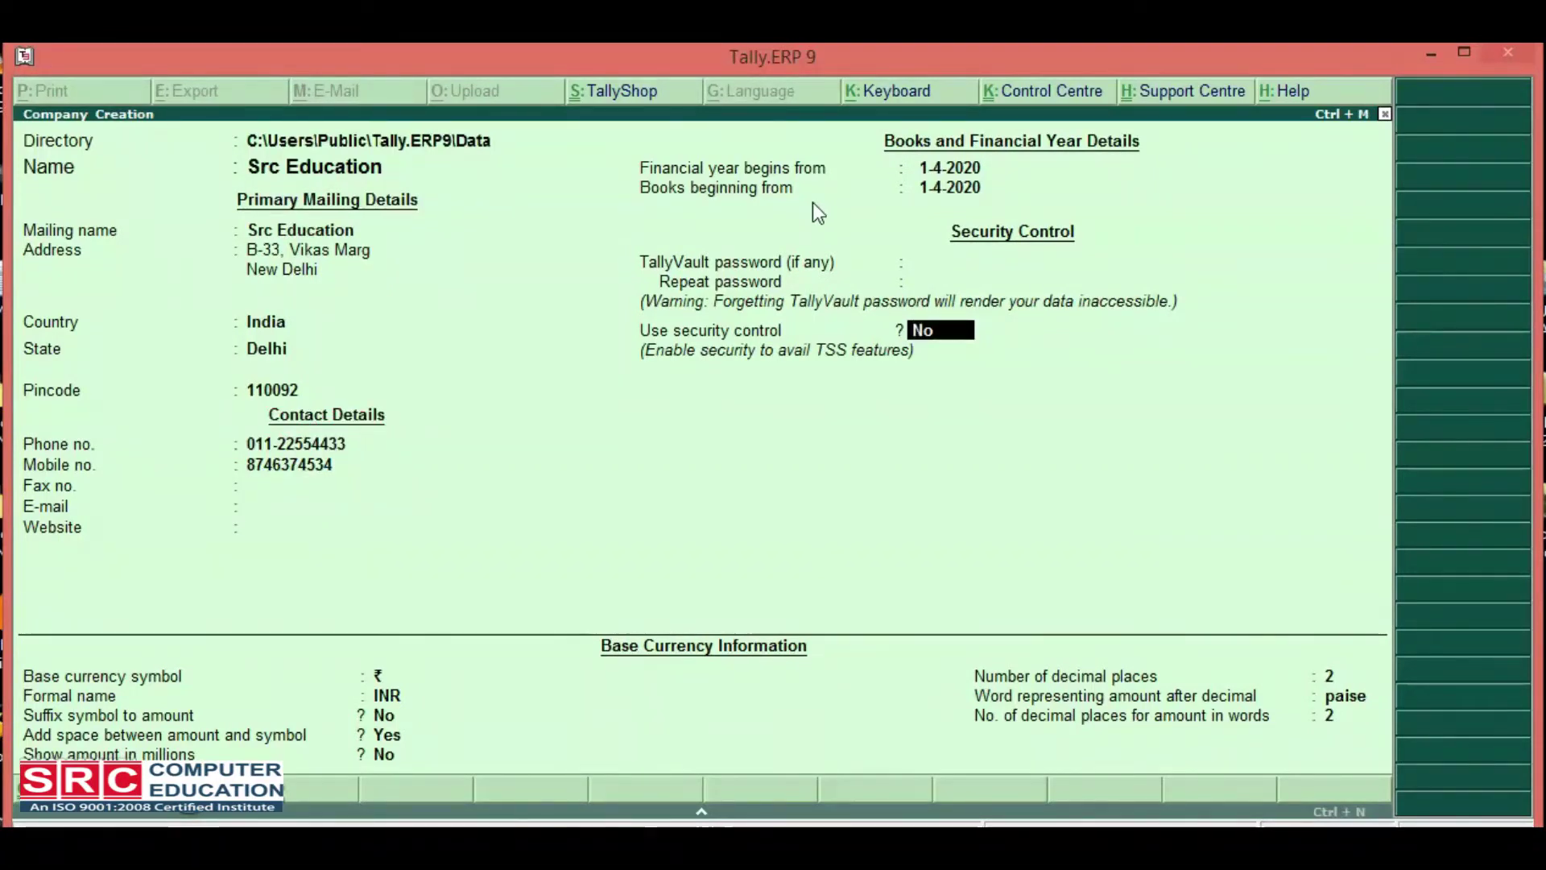
pyautogui.press('Return')
pyautogui.press('Return')
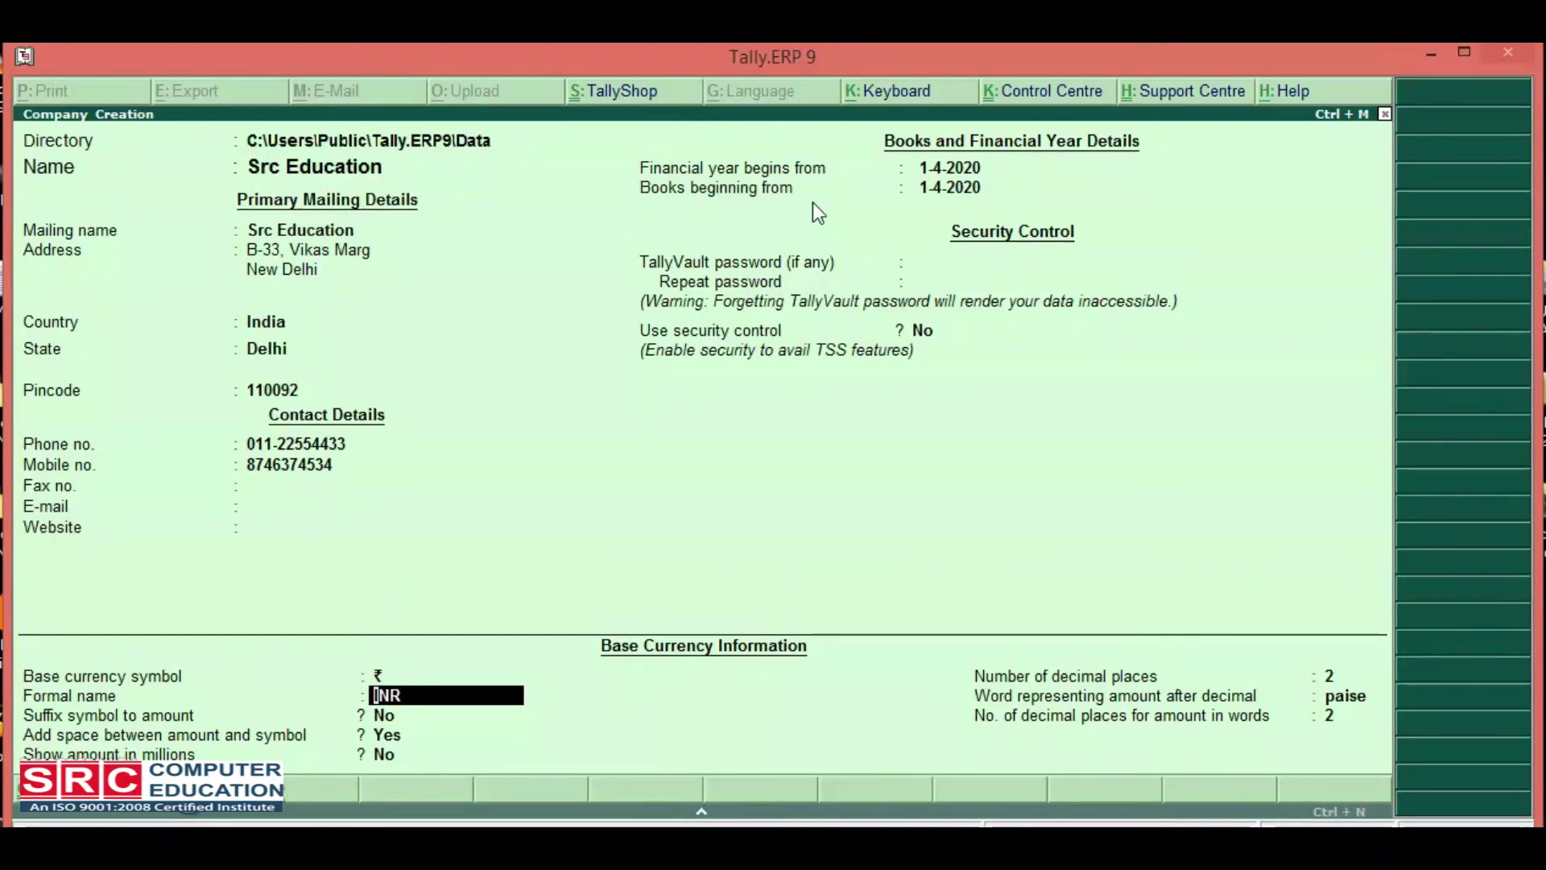
# Accept the default INR base currency details to reach the Accept prompt.
pyautogui.press('Return')
pyautogui.press('Return')
pyautogui.press('Return')
pyautogui.press('Return')
pyautogui.press('Return')
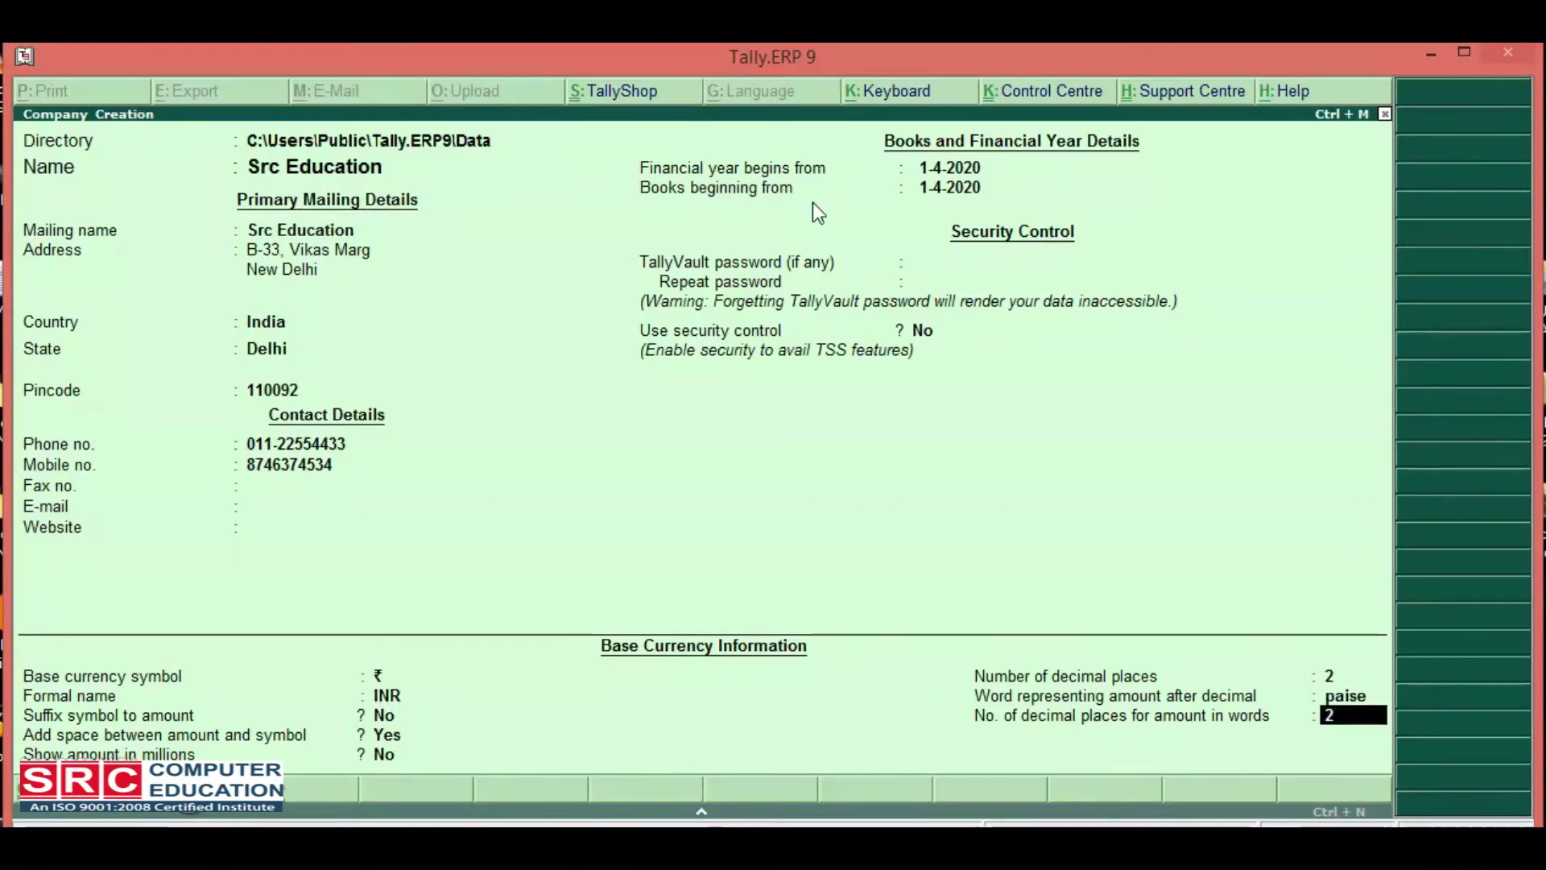
pyautogui.press('Return')
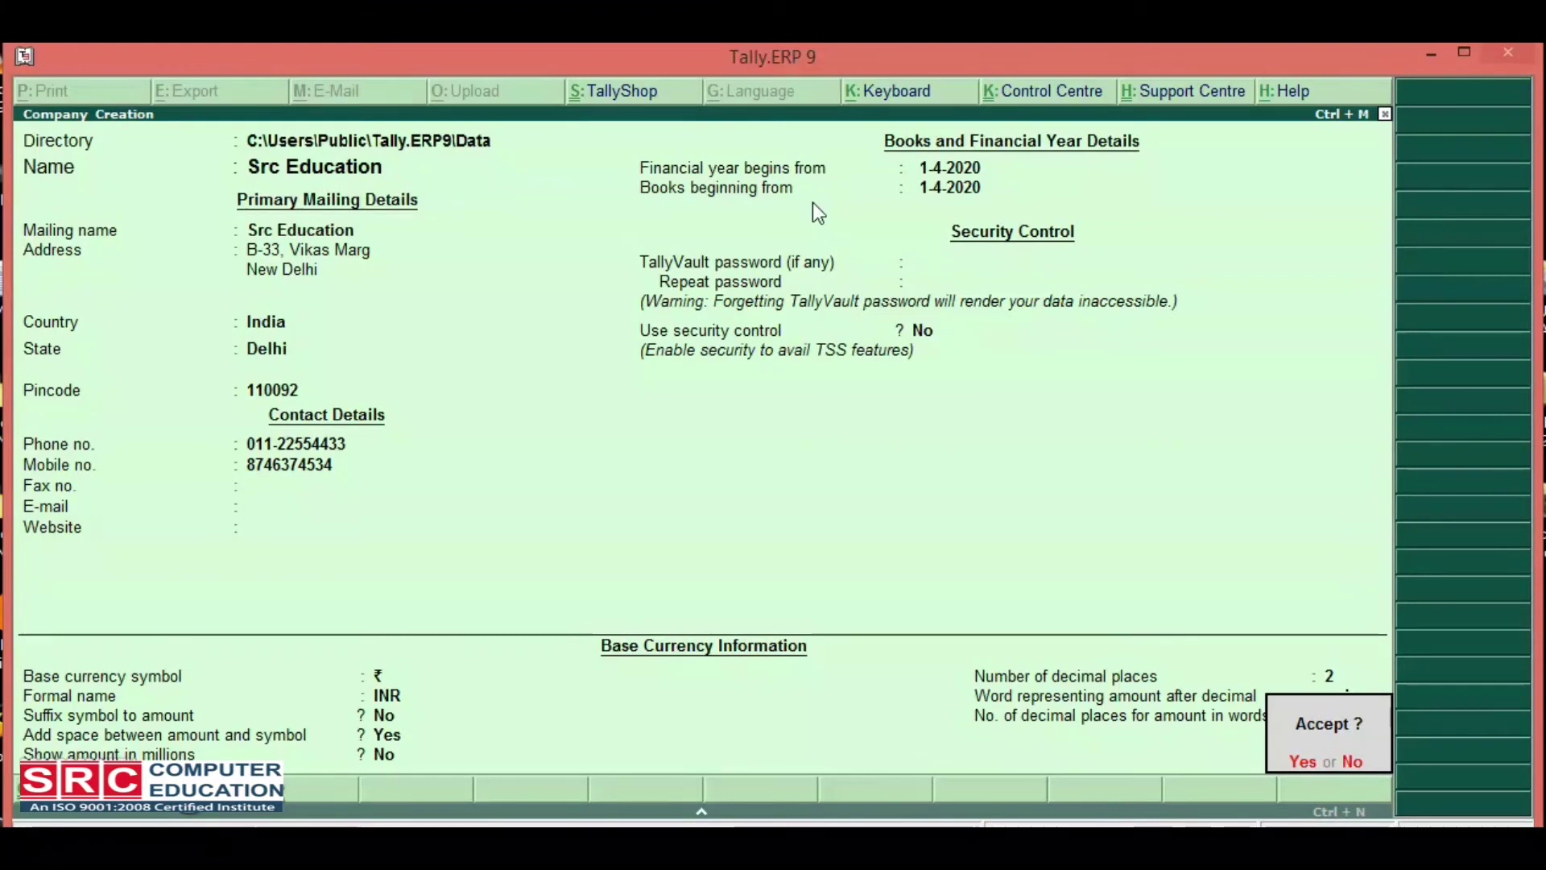
# Confirm with Y to save Src Education and return to Gateway of Tally.
pyautogui.press('y')
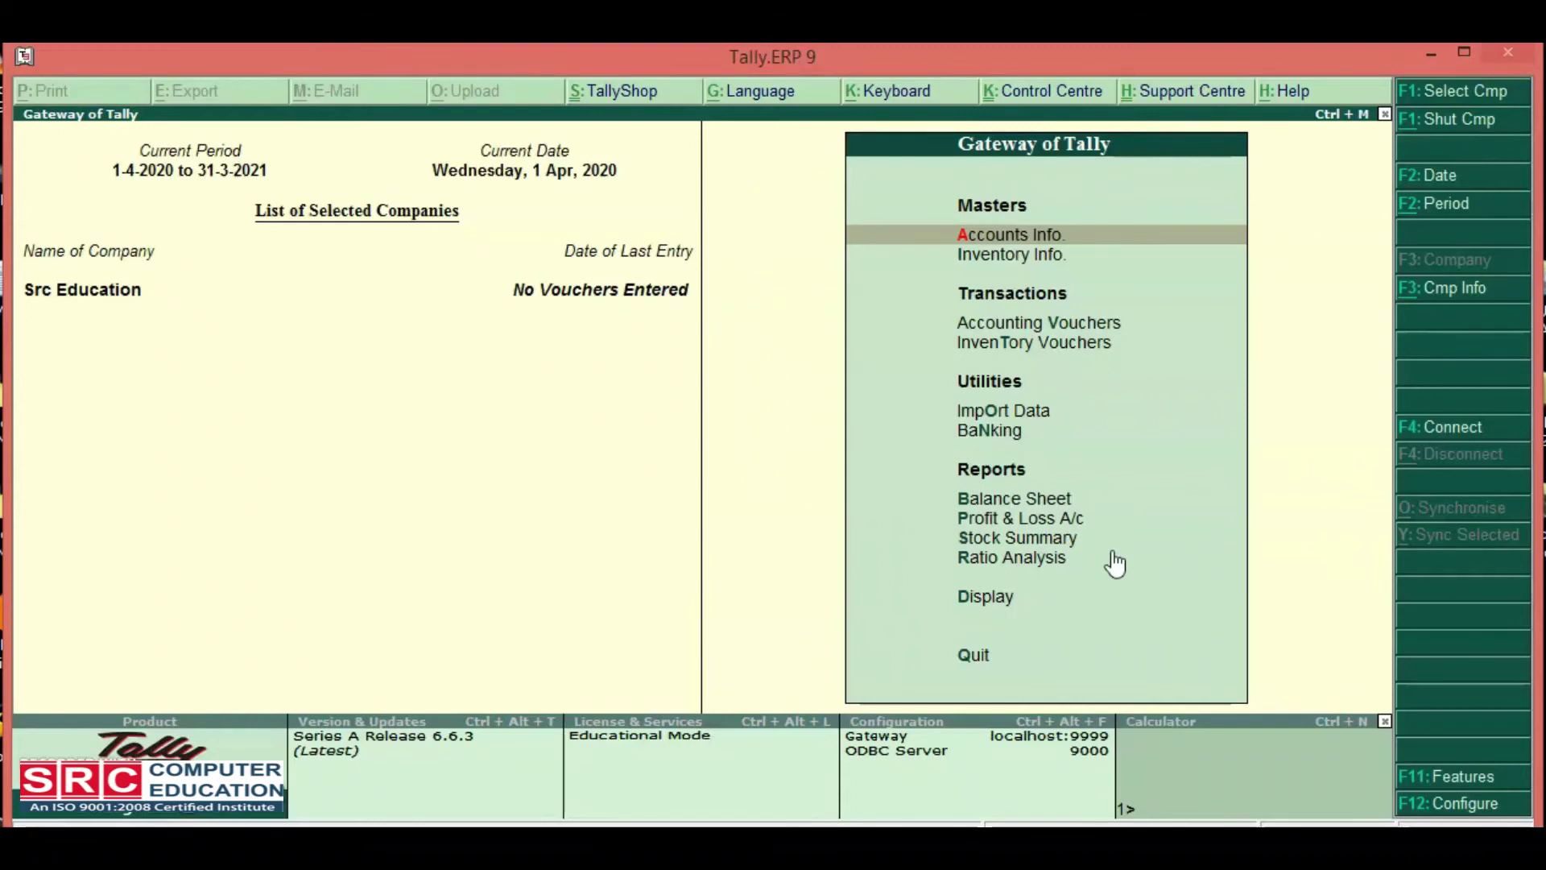
# Start another blank company form via Alt+F3 and Create Company.
pyautogui.hotkey('alt', 'F3')
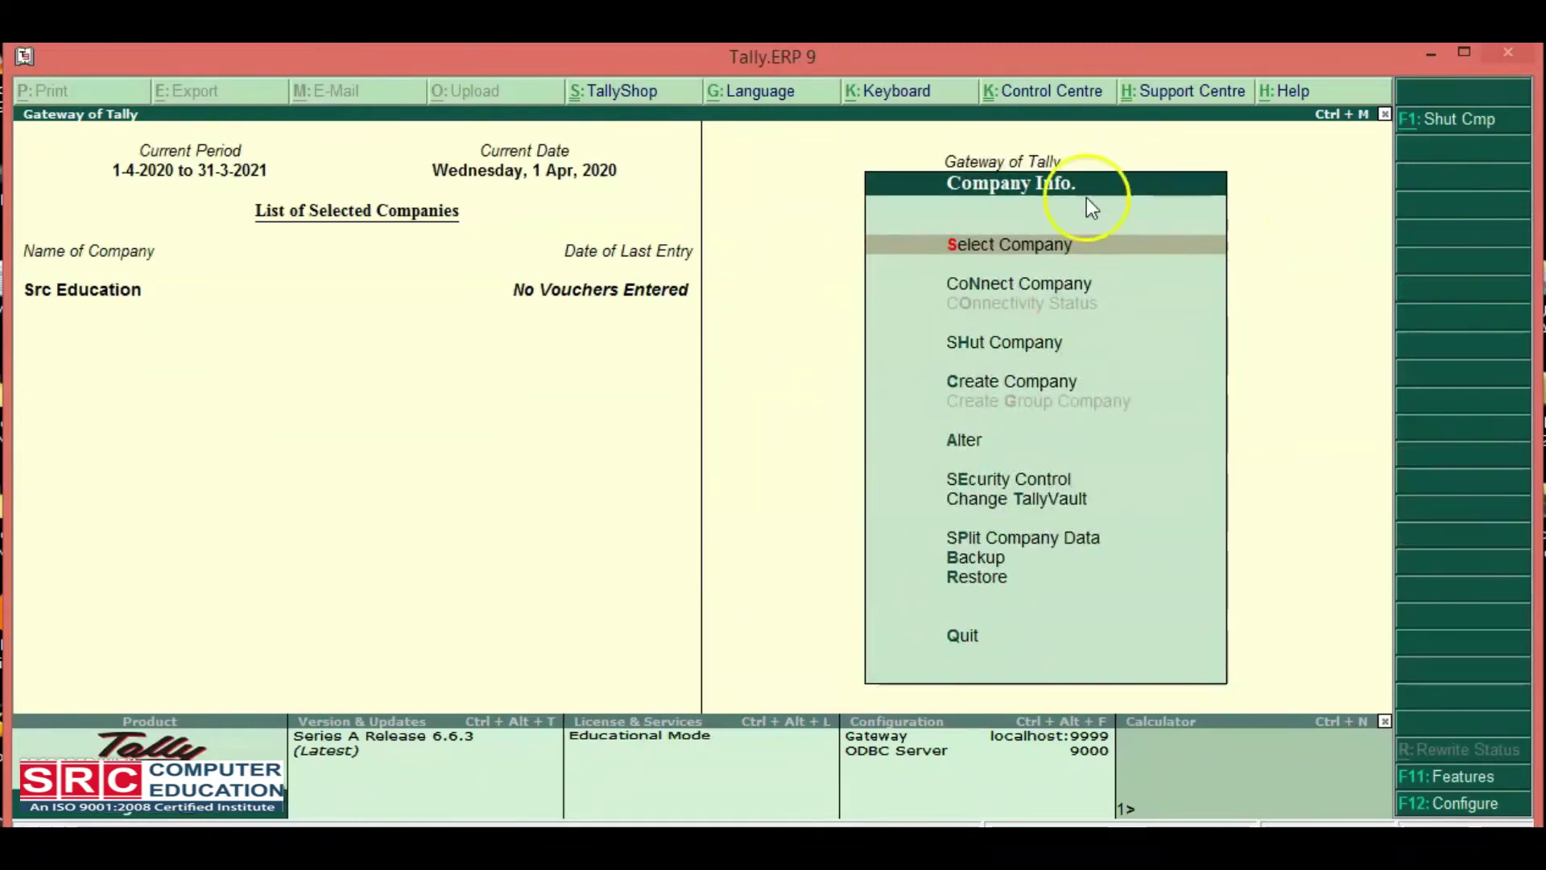
pyautogui.click(994, 386)
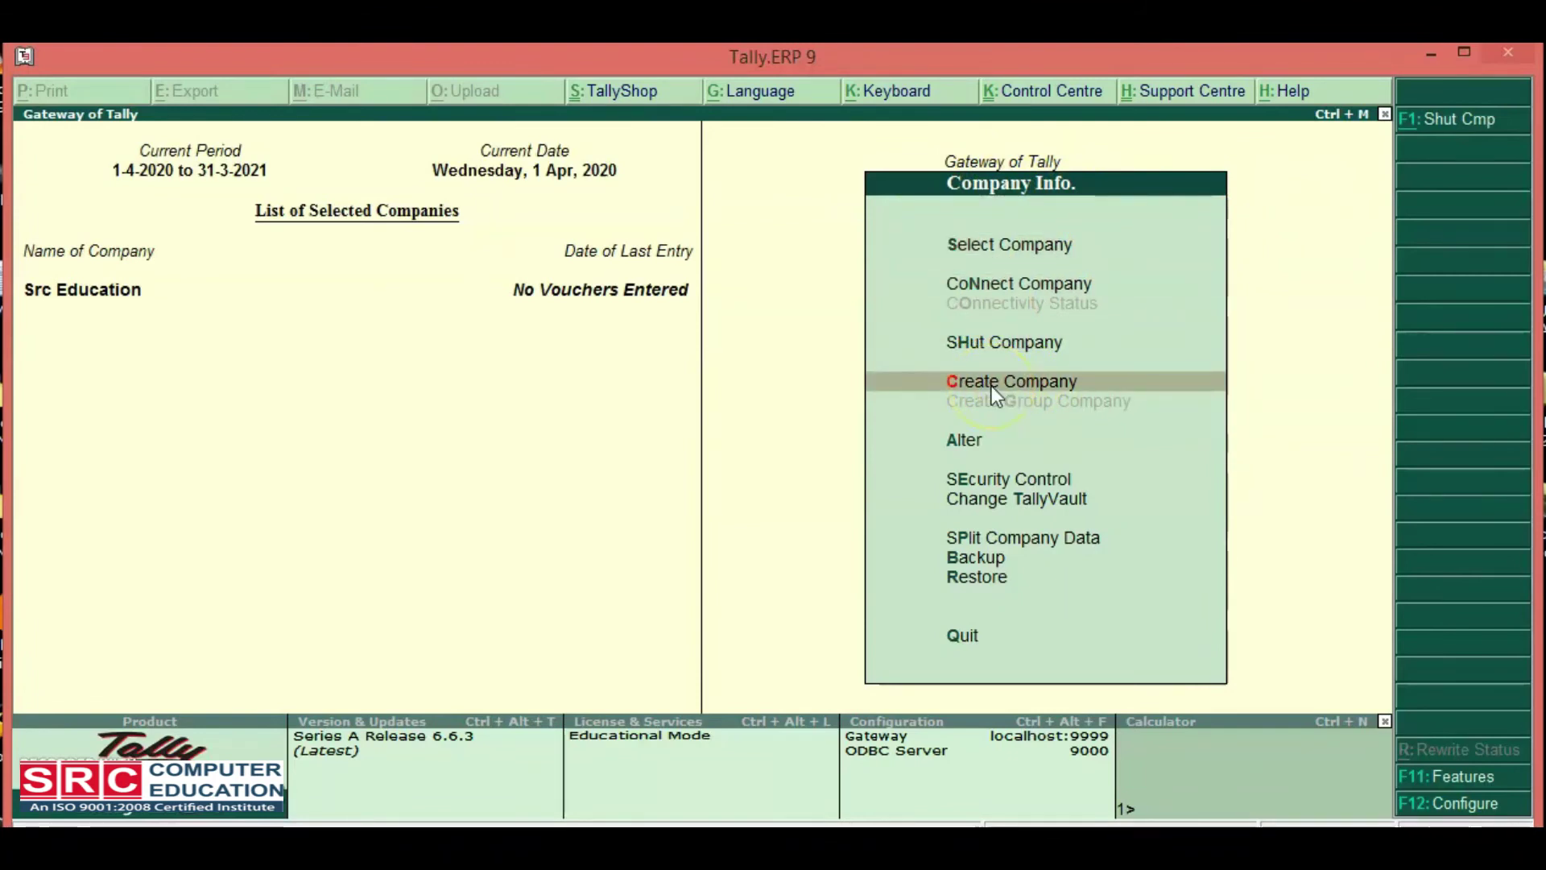
pyautogui.click(992, 385)
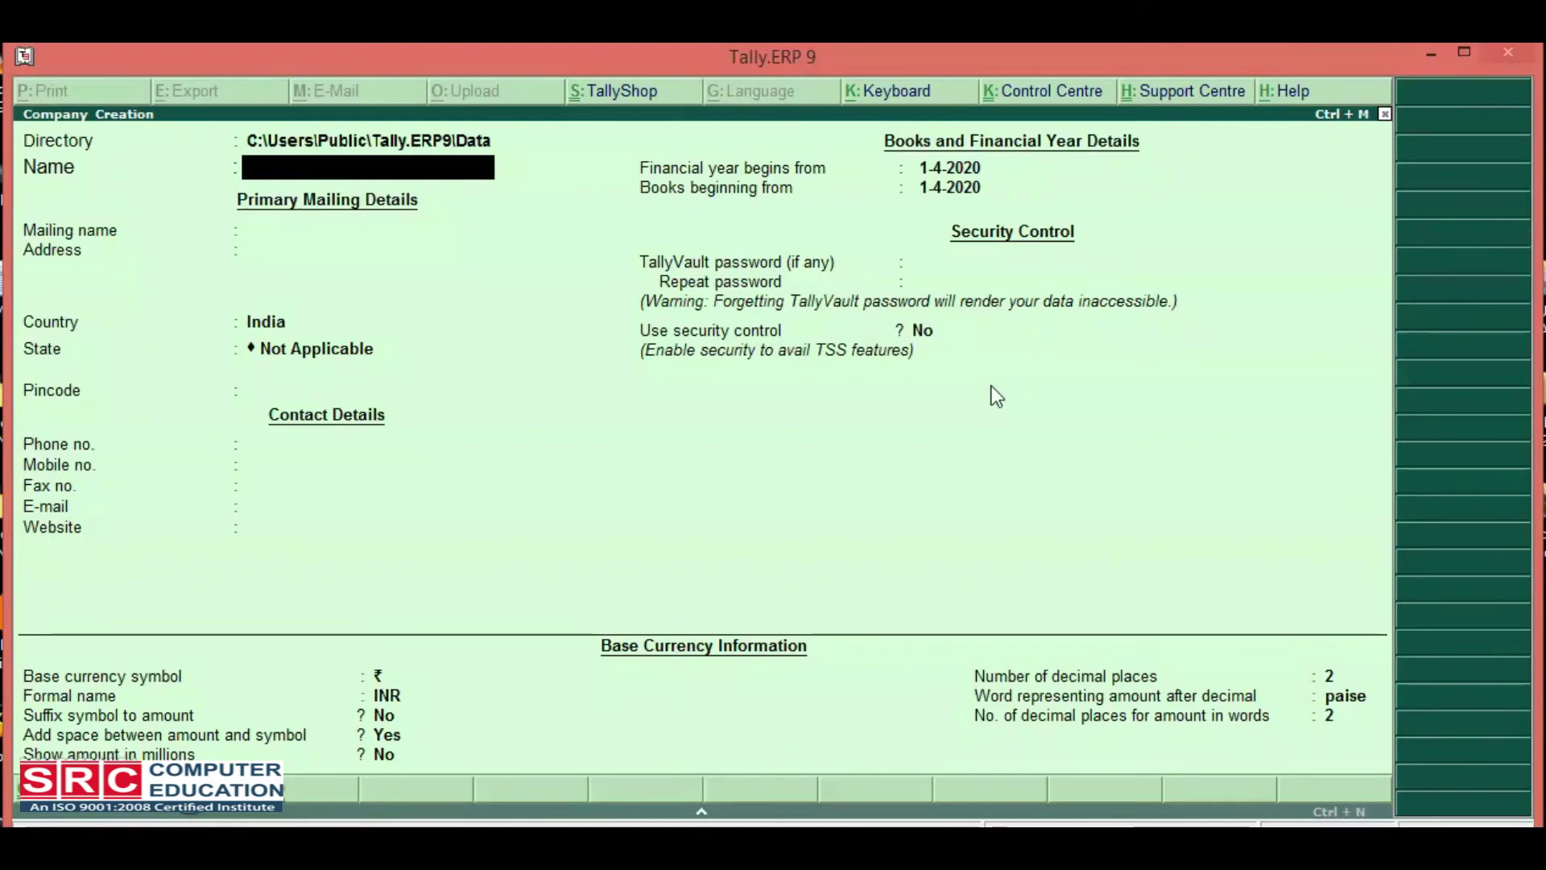
# Name the company Src Pvt Ltd, set its state to Delhi, and skip the TallyVault password.
pyautogui.write('c Pvt Lt')
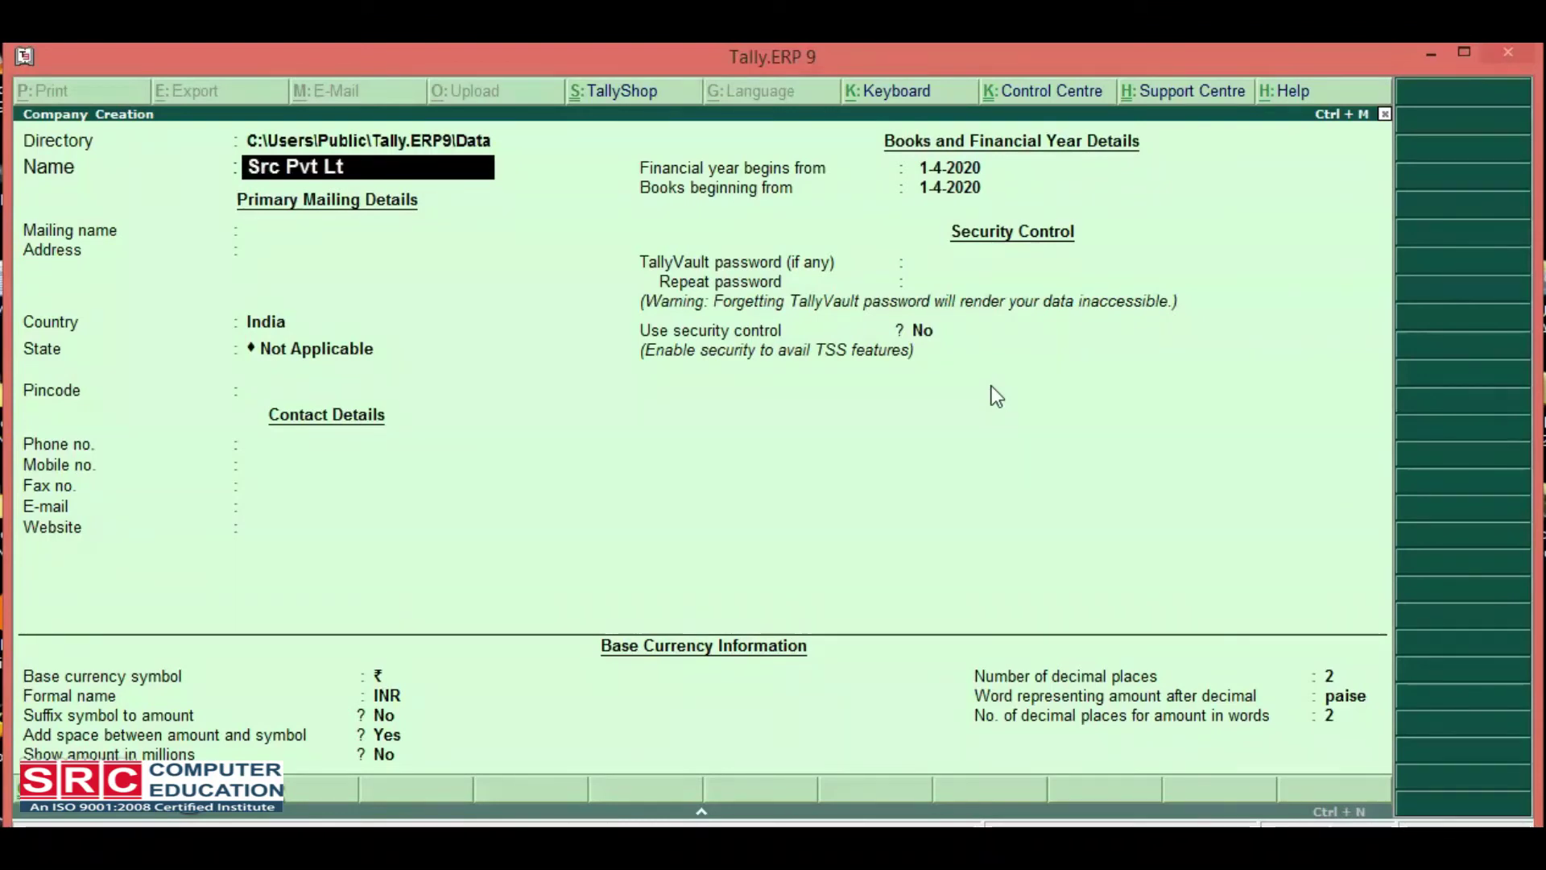
pyautogui.write('d')
pyautogui.press('Return')
pyautogui.press('Return')
pyautogui.press('Return')
pyautogui.press('Return')
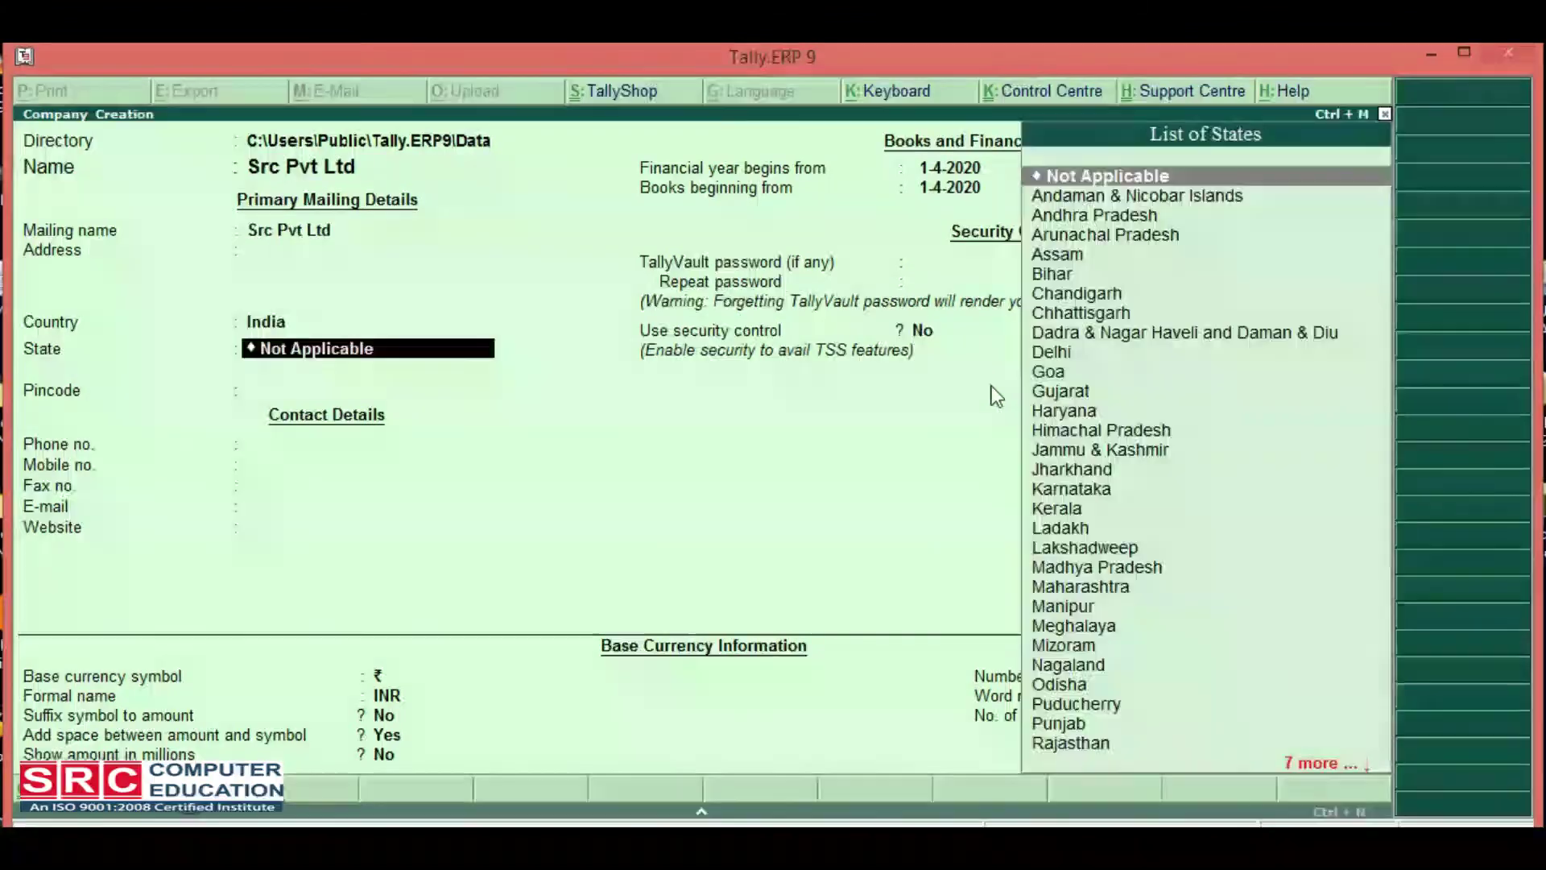
pyautogui.write('De')
pyautogui.press('Return')
pyautogui.press('Return')
pyautogui.press('Return')
pyautogui.press('Return')
pyautogui.press('Return')
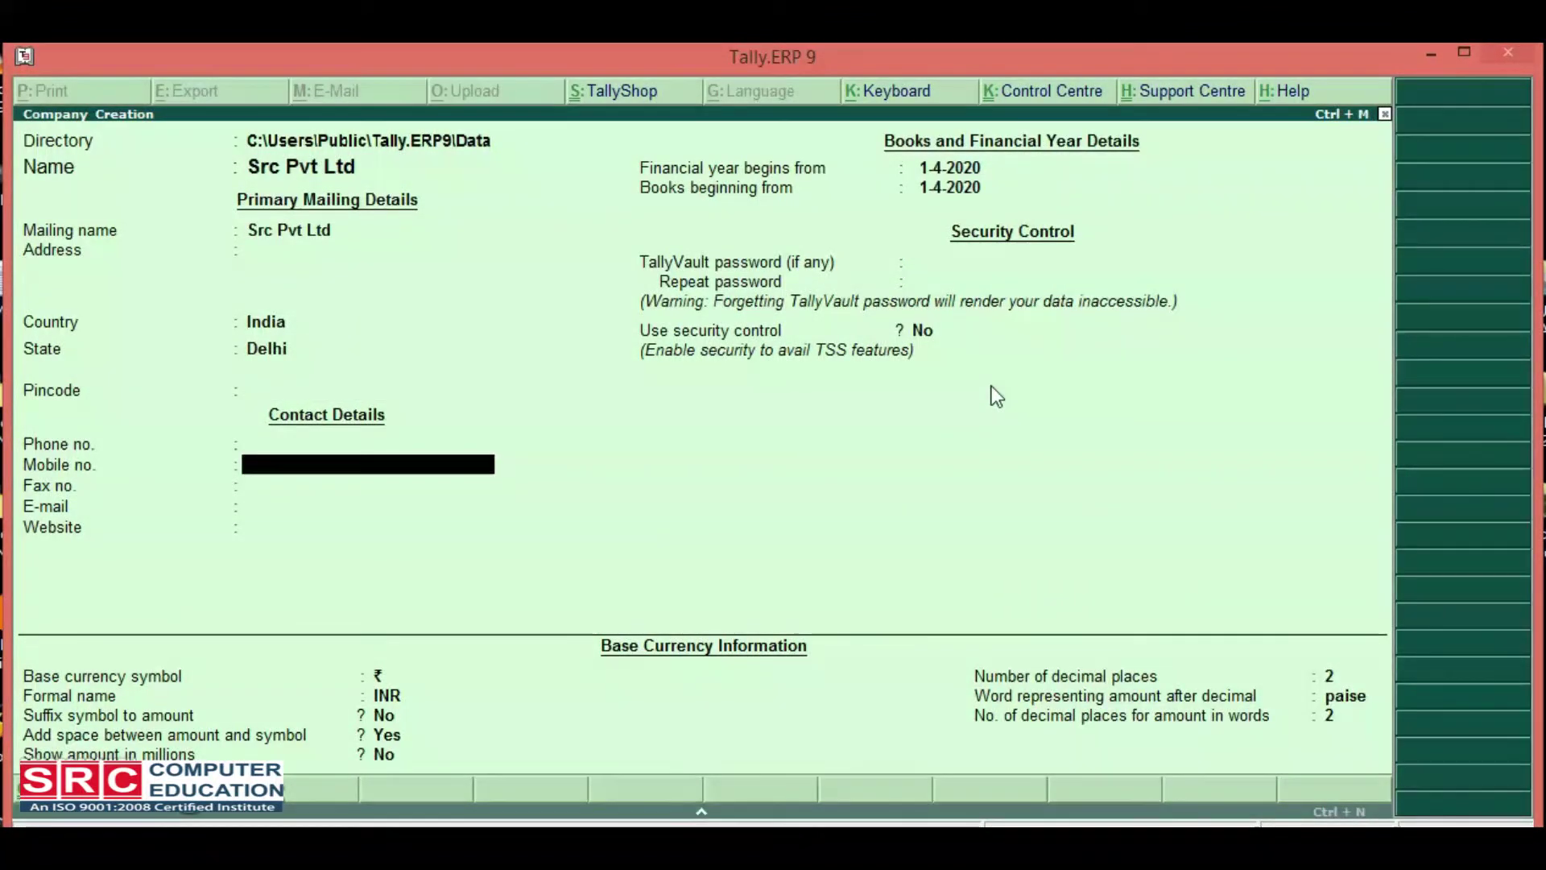
pyautogui.press('Return')
pyautogui.press('Return')
pyautogui.press('Return')
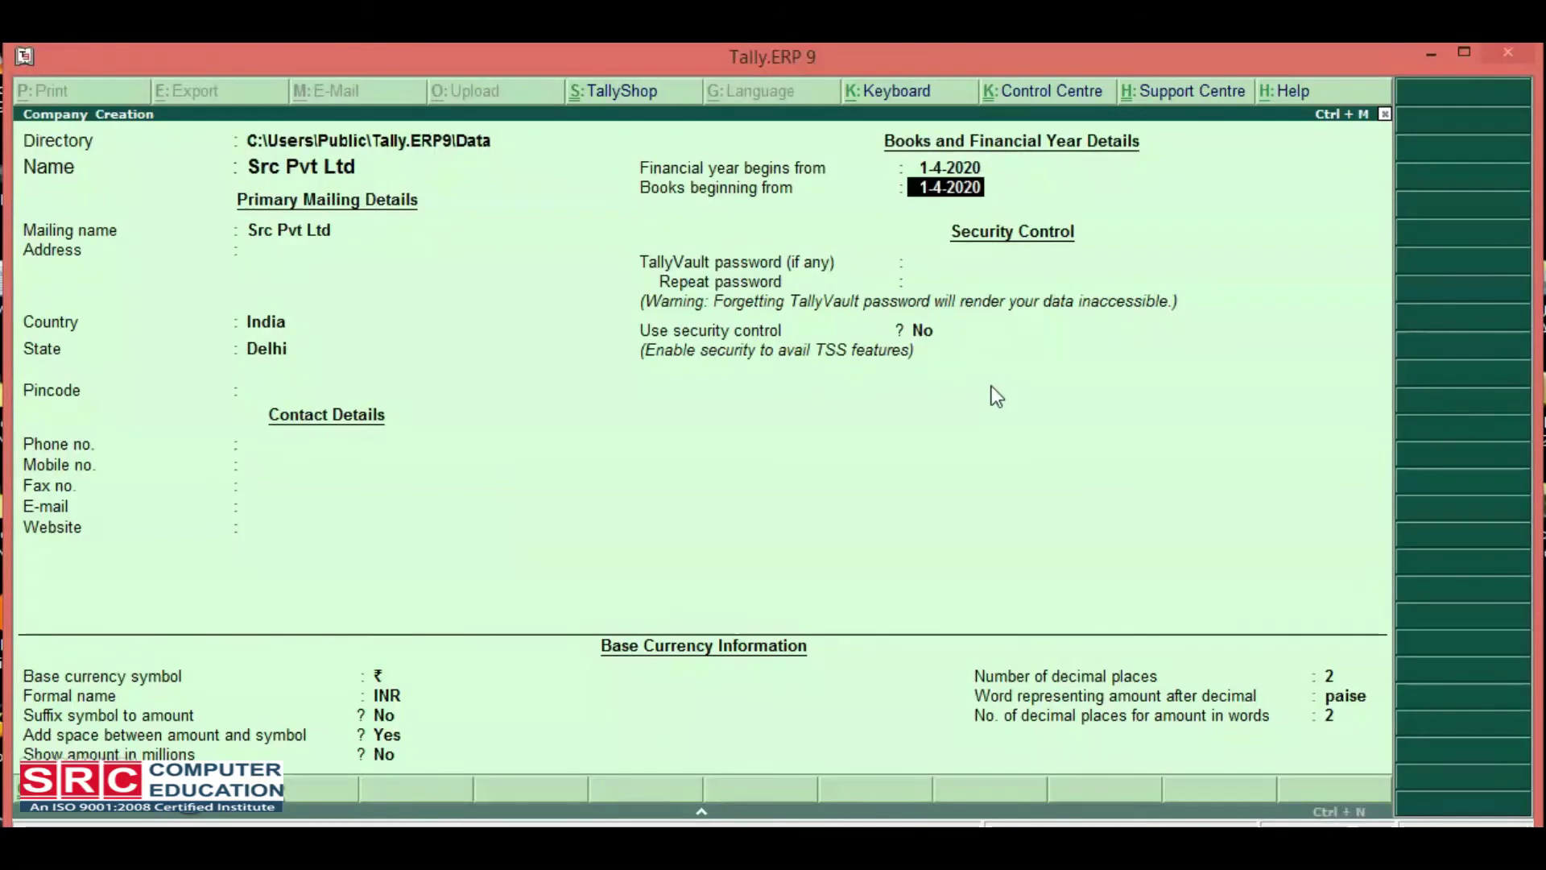
pyautogui.press('Return')
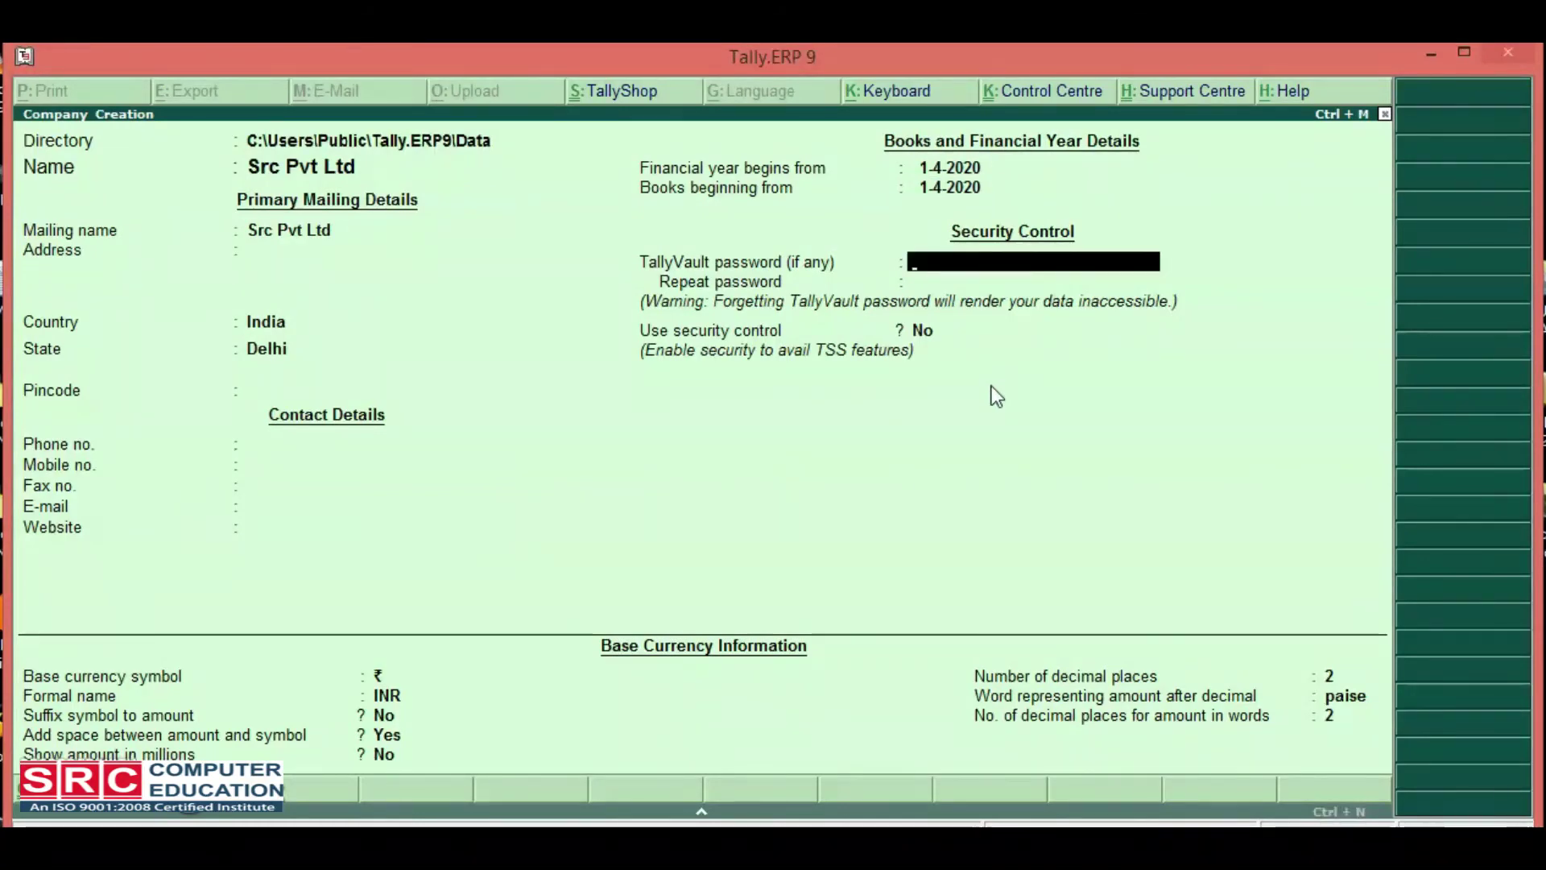
pyautogui.press('Return')
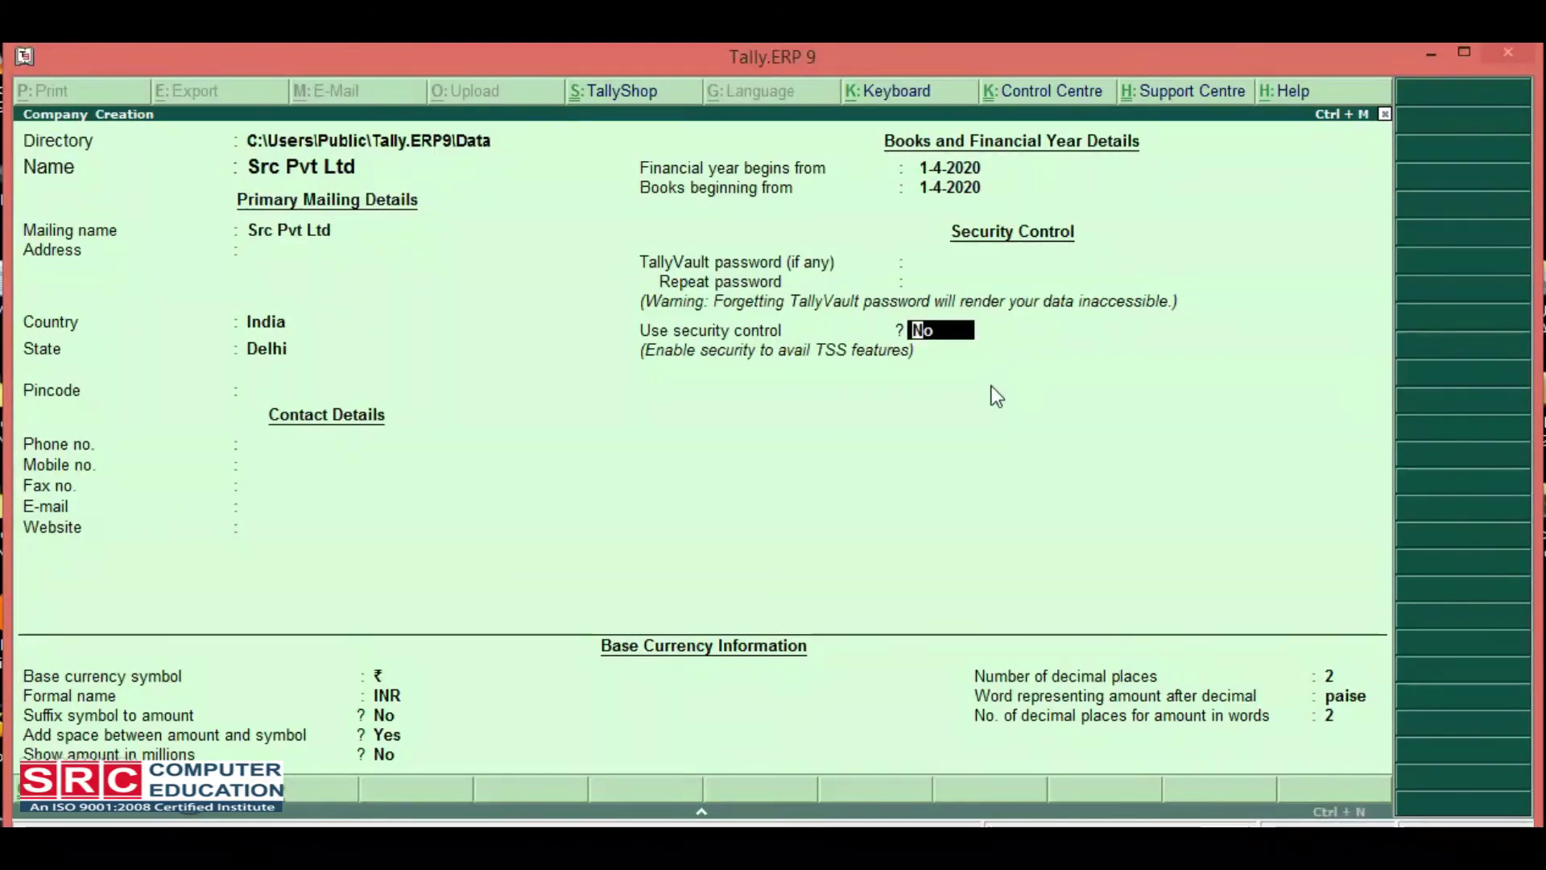
# Turn security control on with an administrator name and confirmed password, keeping Tally Audit at No.
pyautogui.write('y')
pyautogui.press('Return')
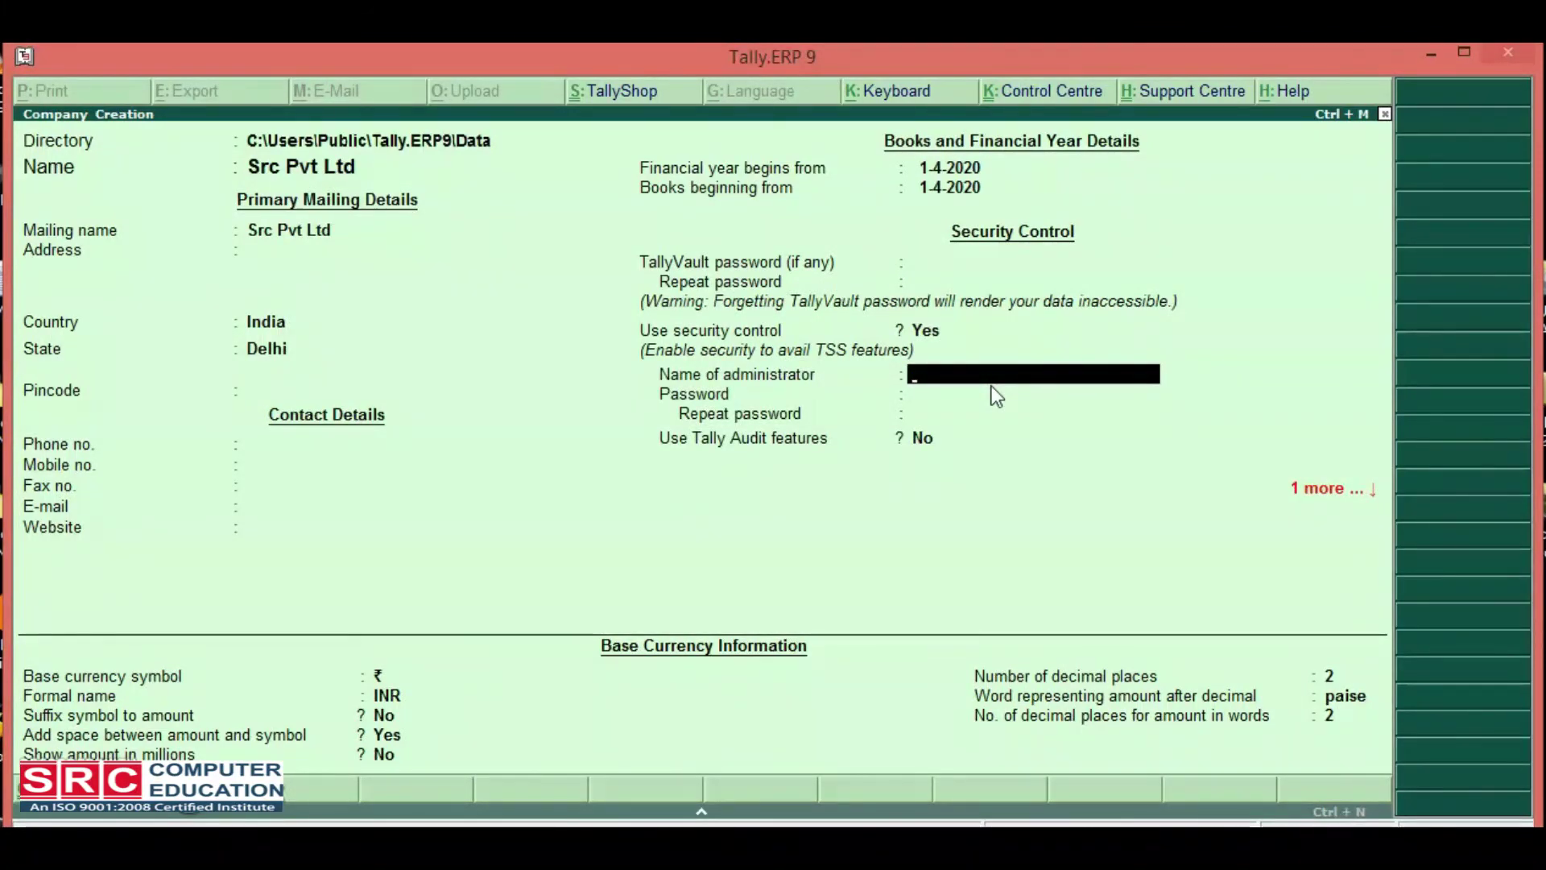
pyautogui.write('src')
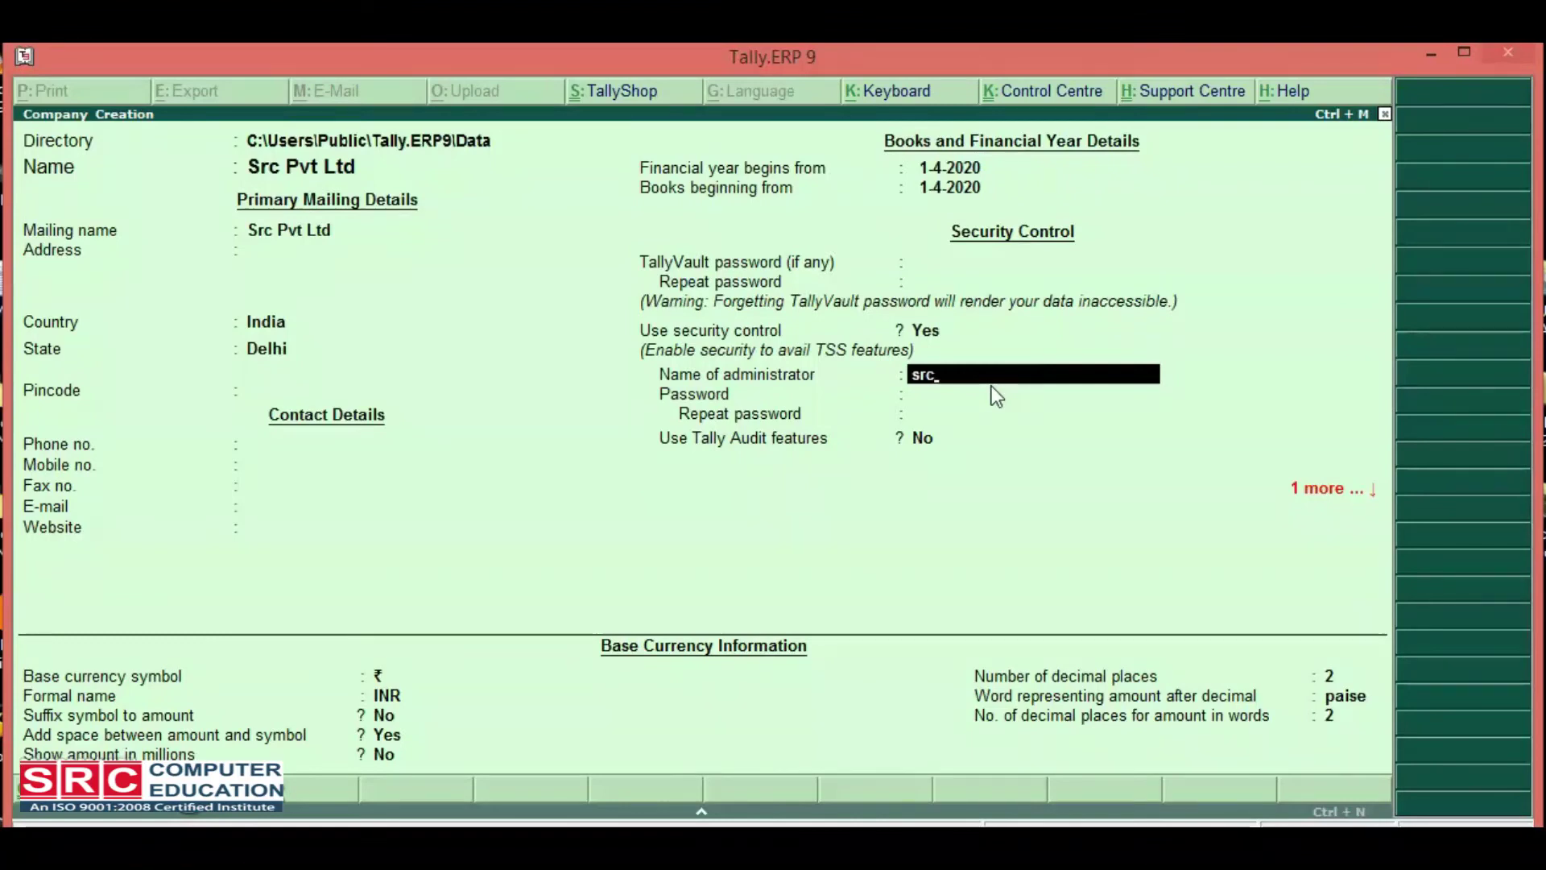
pyautogui.press('Return')
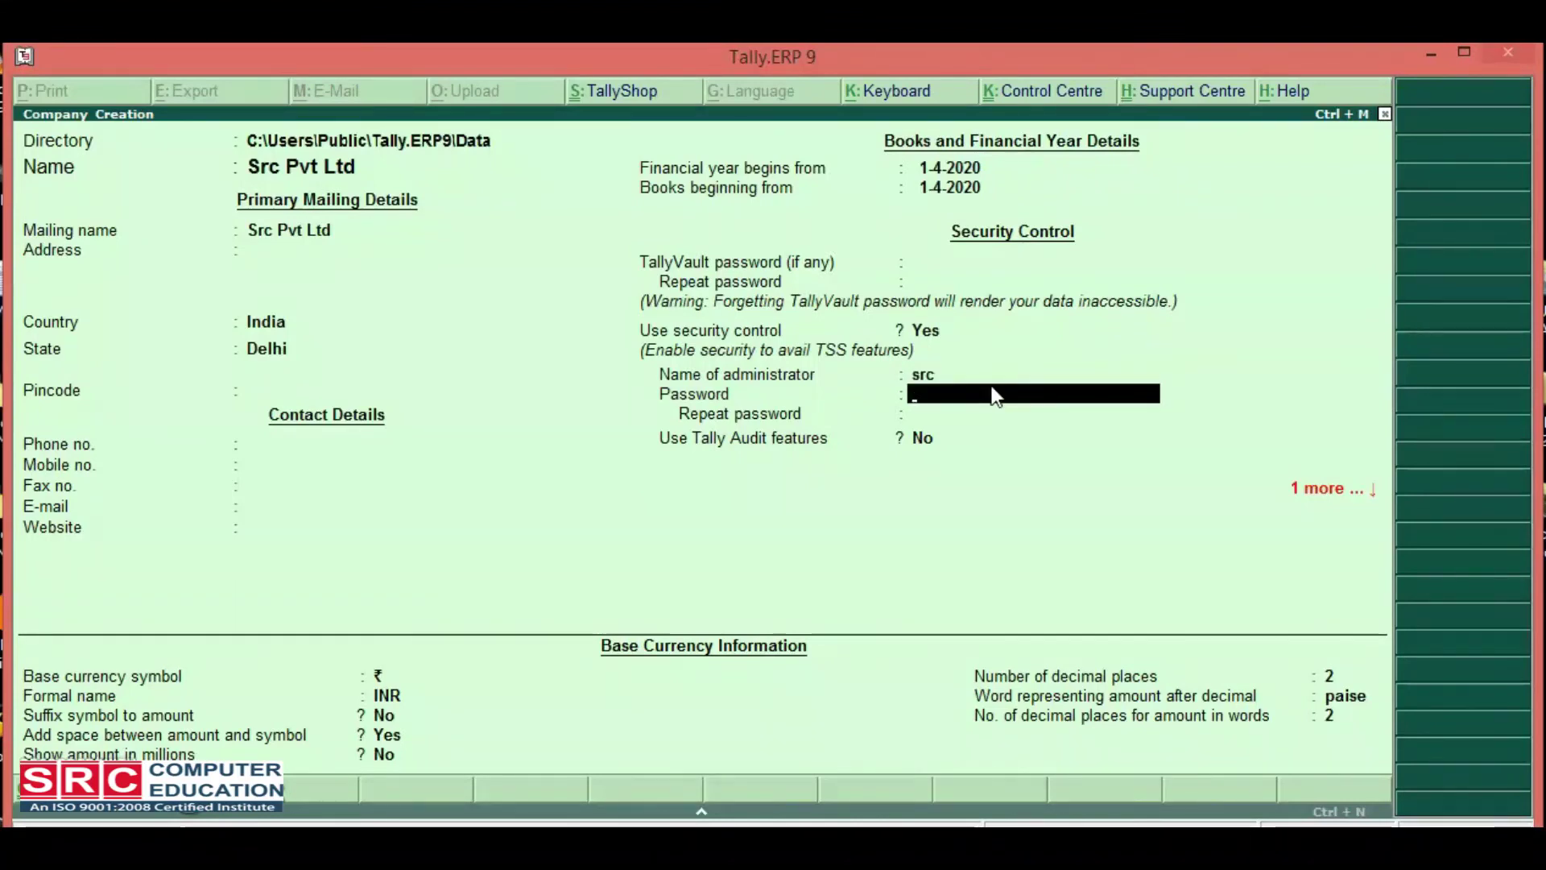
pyautogui.write('src')
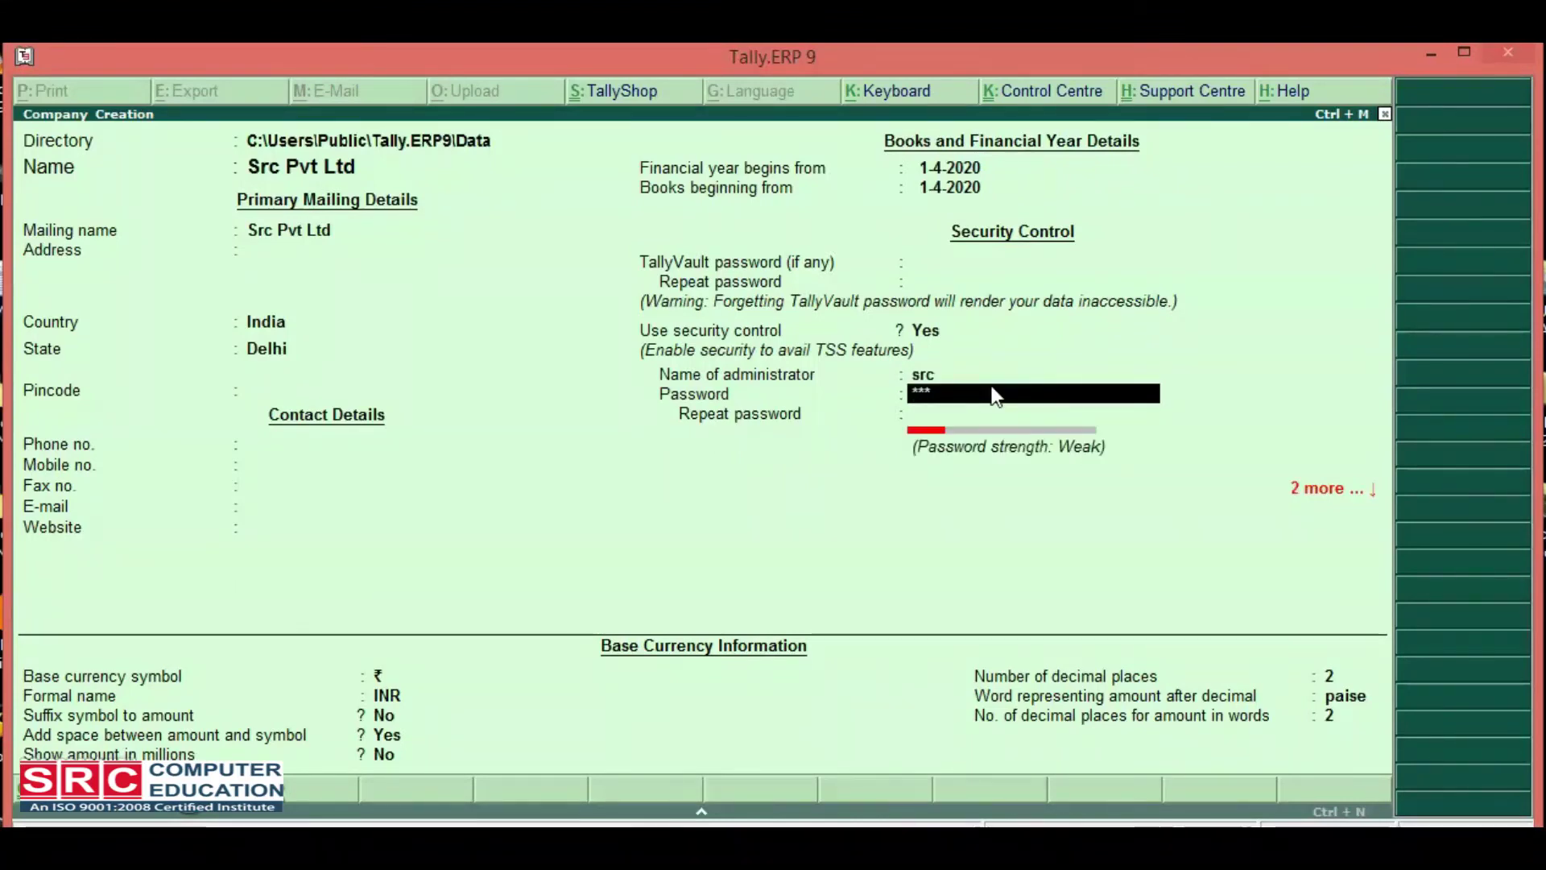
pyautogui.press('Return')
pyautogui.write('src')
pyautogui.press('Return')
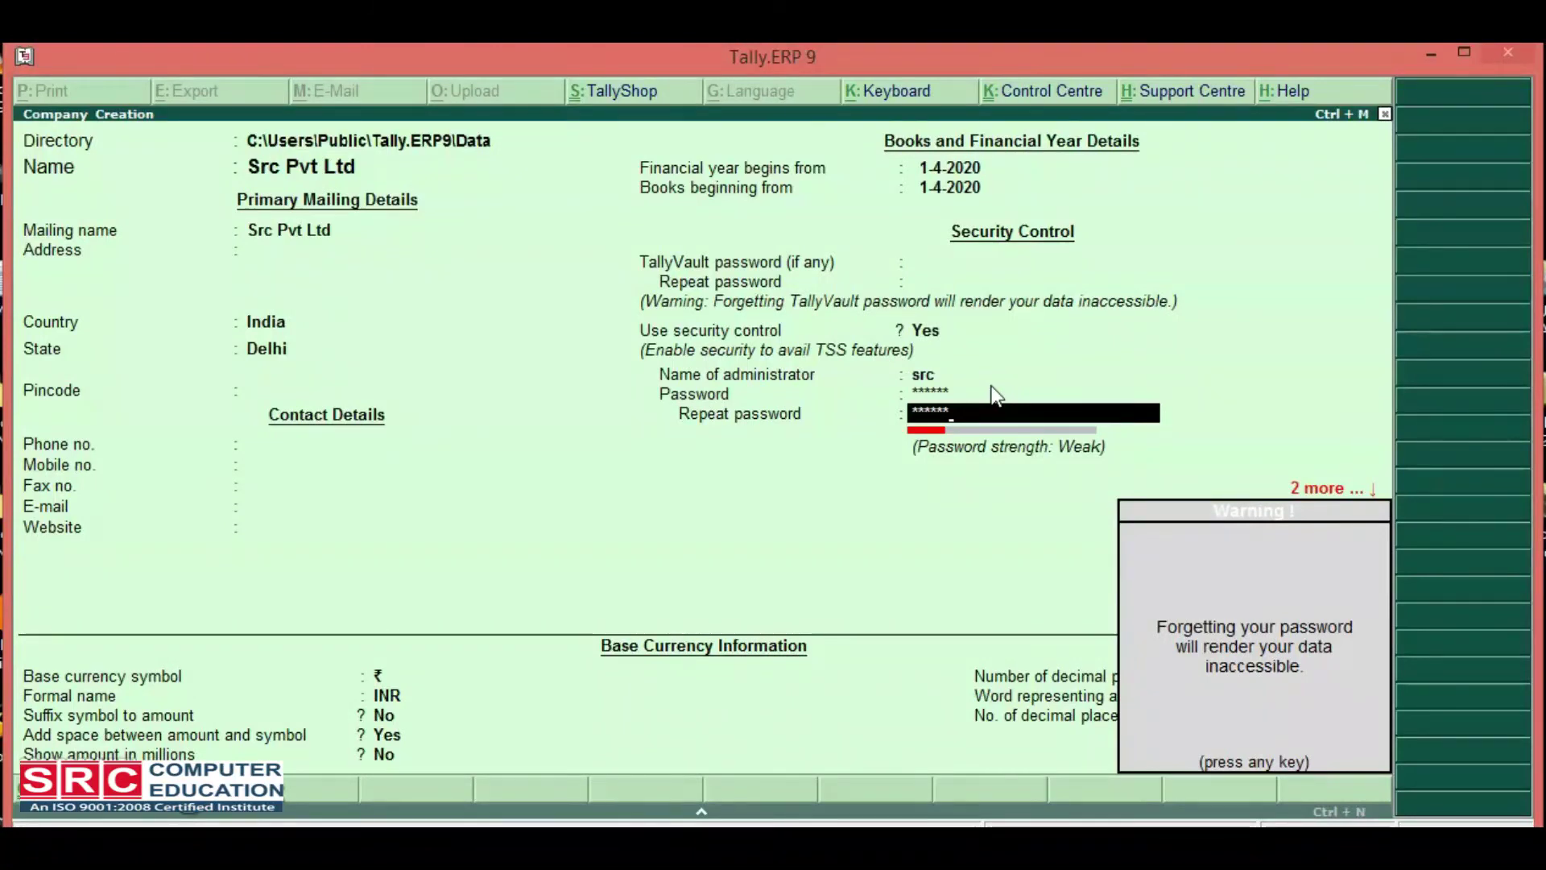
pyautogui.press('Return')
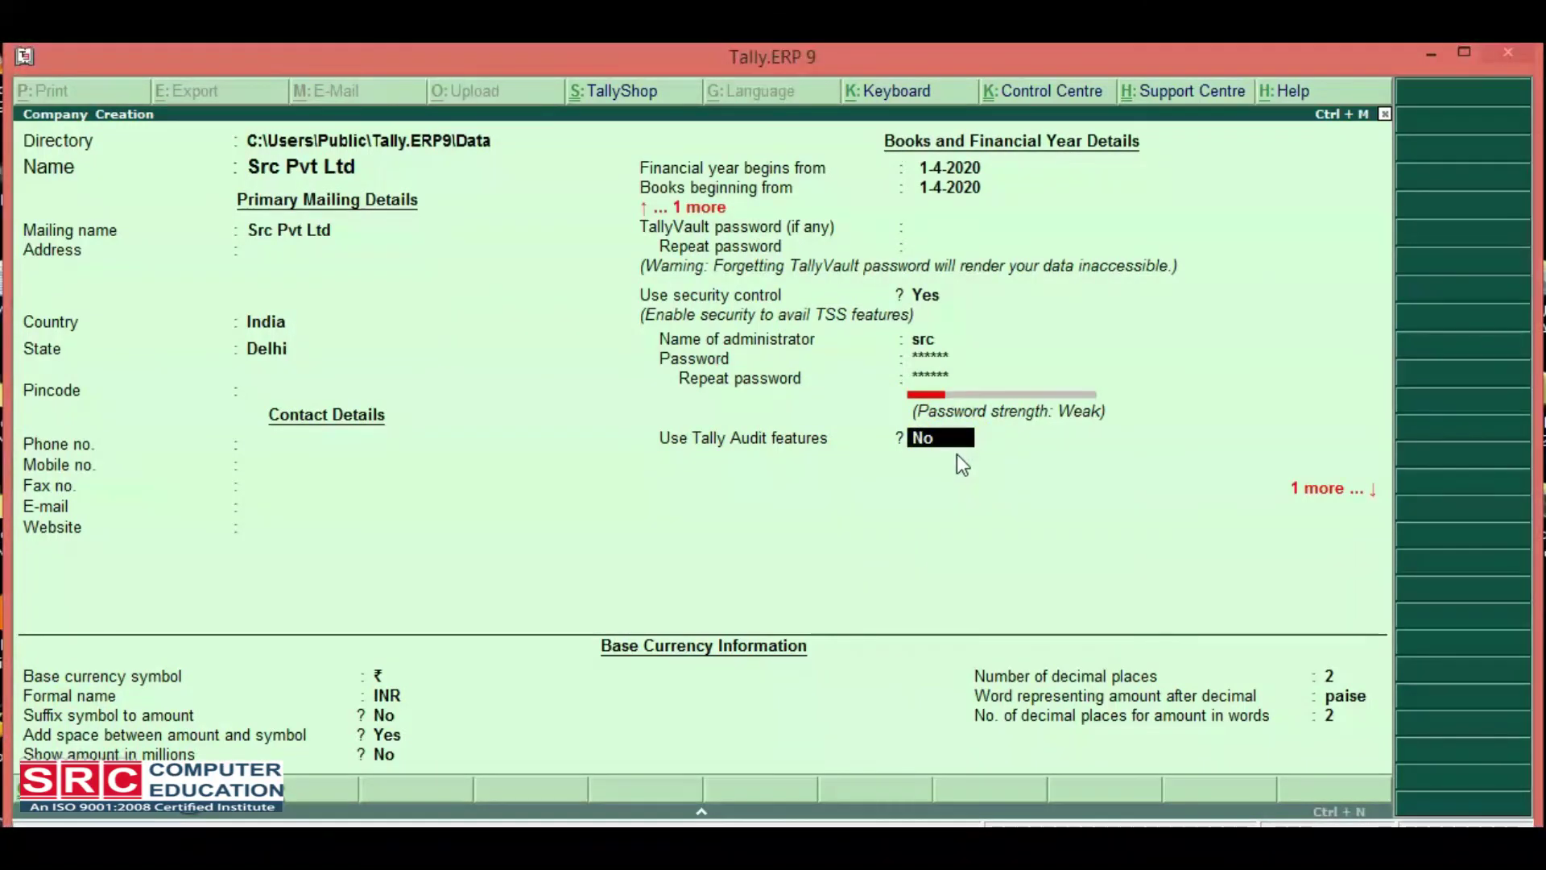
pyautogui.press('Return')
pyautogui.press('Return')
pyautogui.press('Return')
pyautogui.press('Return')
pyautogui.press('Return')
pyautogui.press('Return')
pyautogui.press('Return')
pyautogui.press('Return')
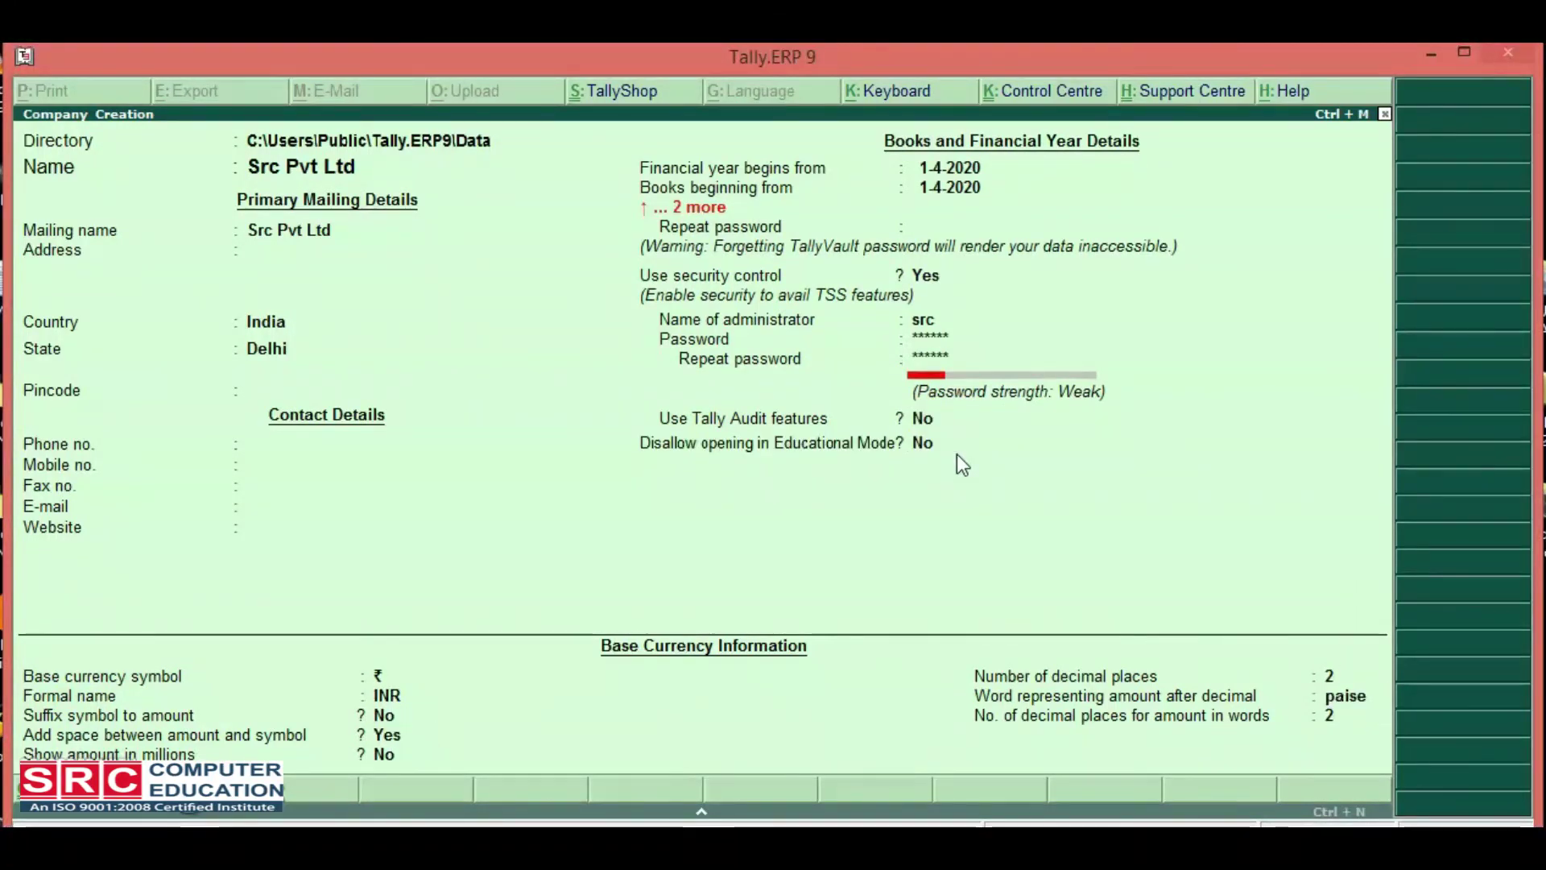
# Accept Src Pvt Ltd and log in with the user name and password.
pyautogui.click(956, 454)
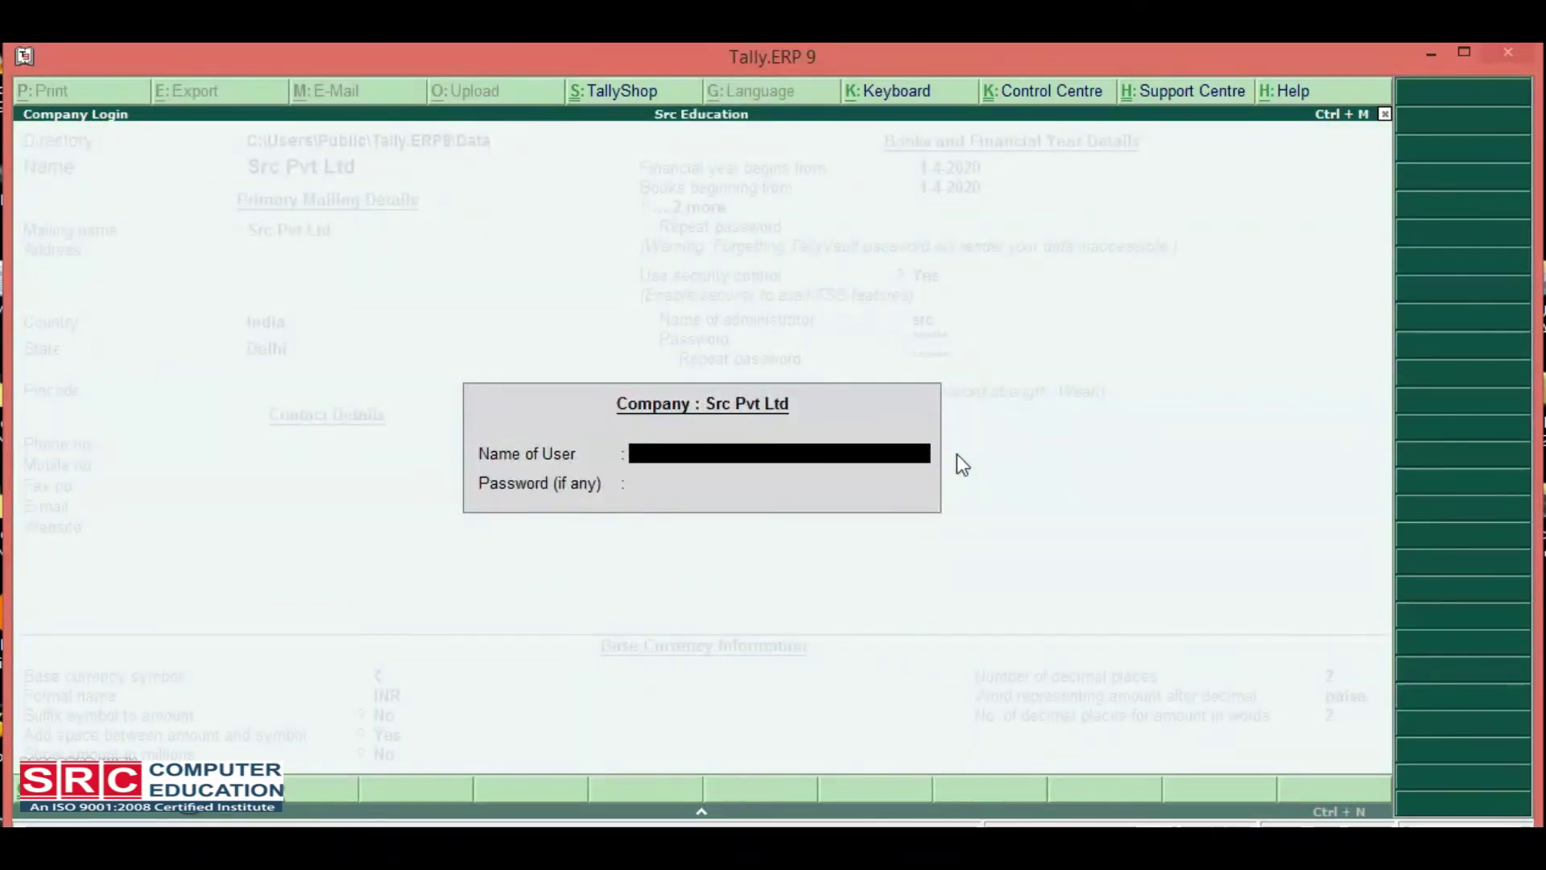
pyautogui.write('scr')
pyautogui.press('Return')
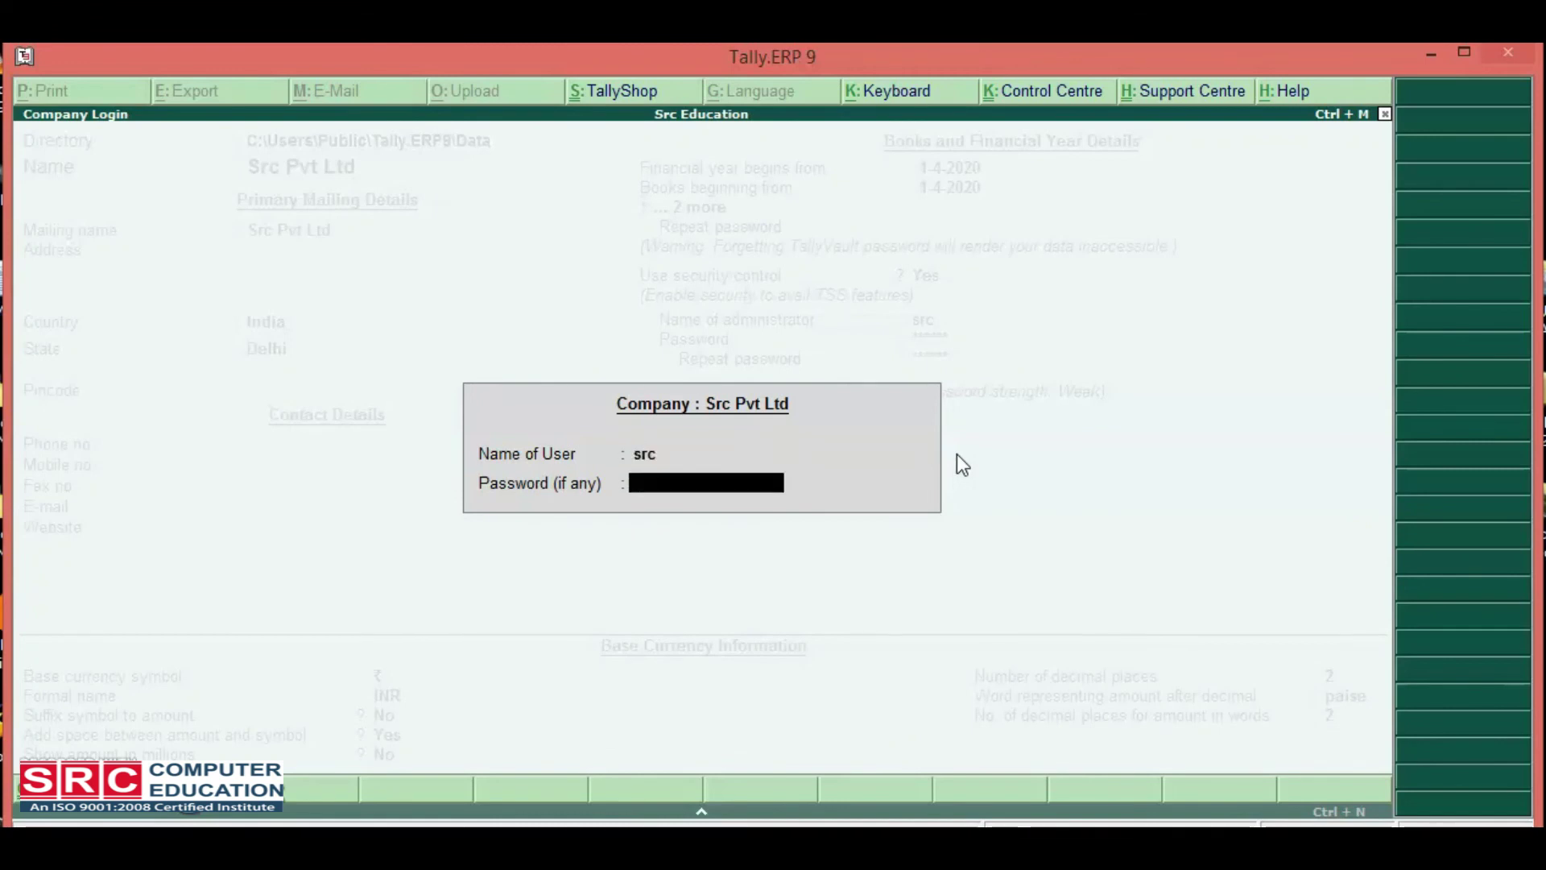
pyautogui.write('src123')
pyautogui.press('Return')
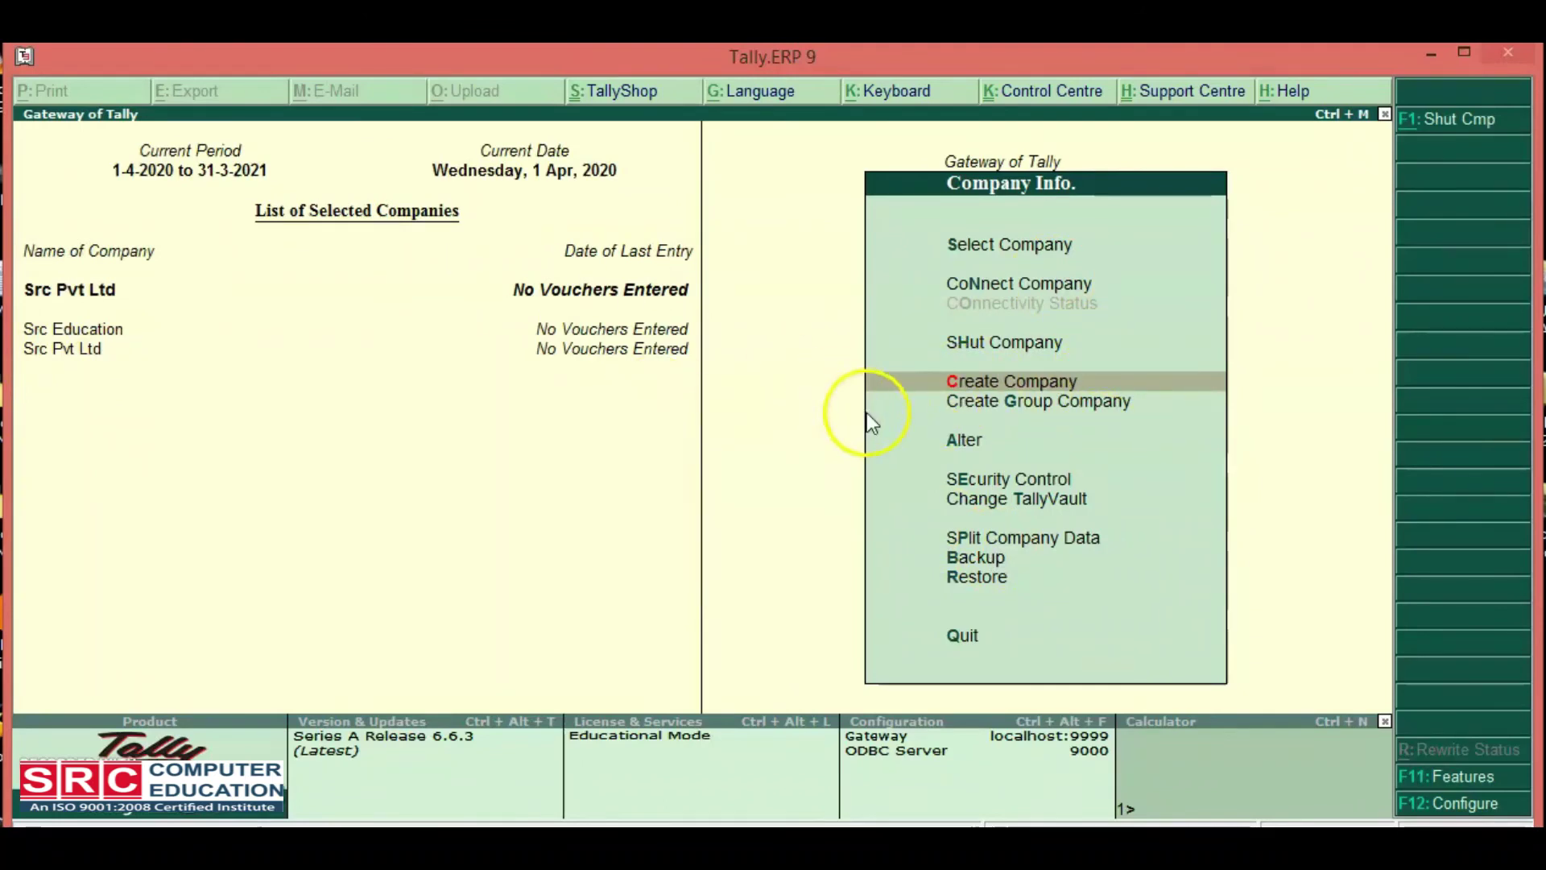
# Create a new company named 'Src Associates' with Delhi as its state.
pyautogui.press('Return')
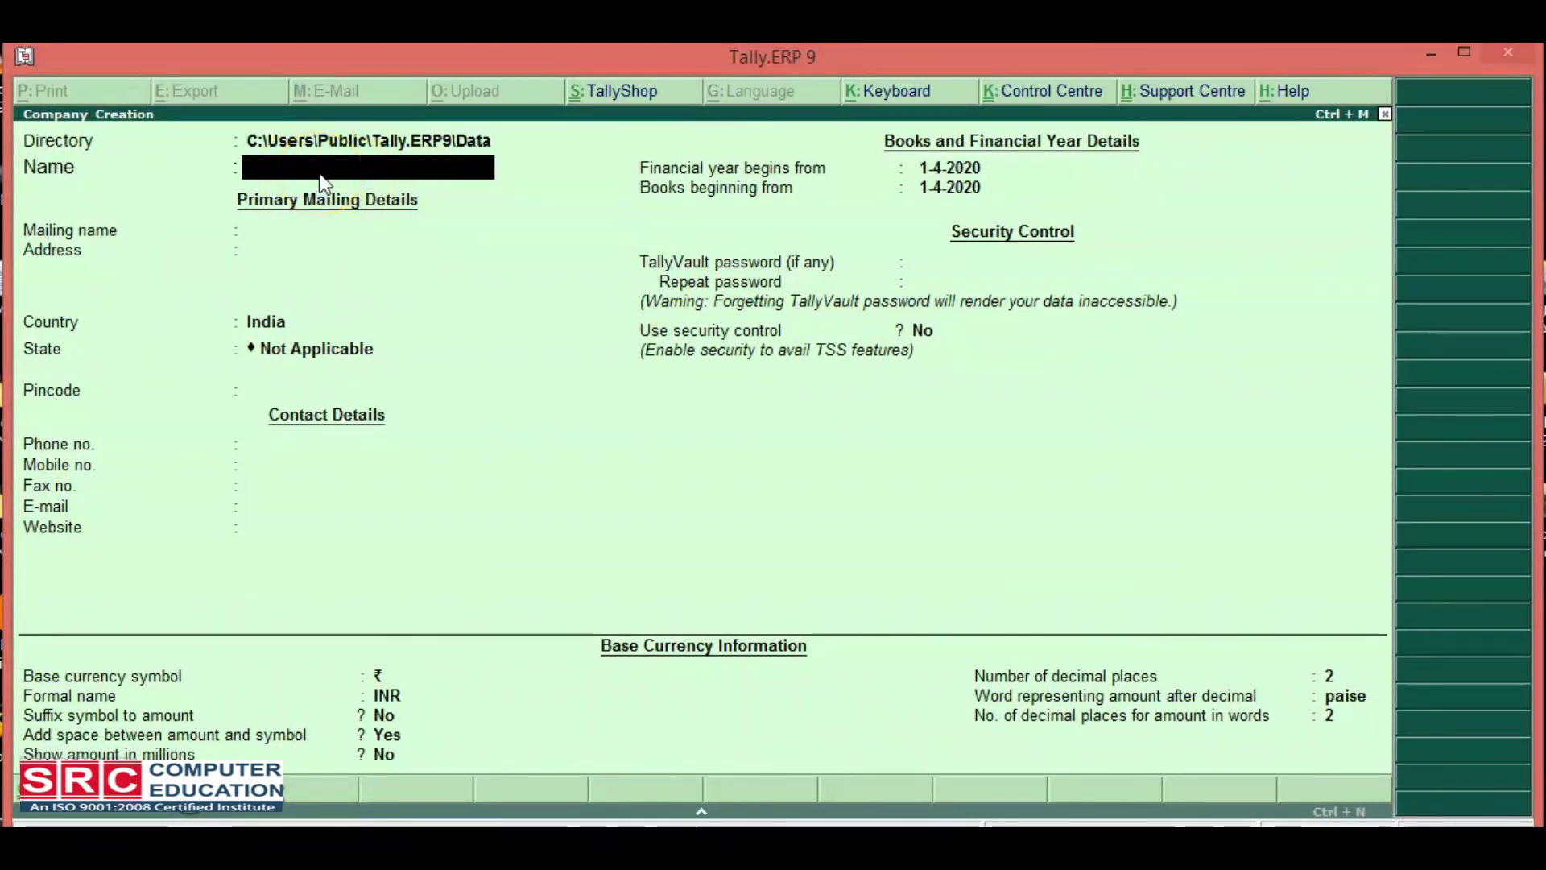
pyautogui.write('Src')
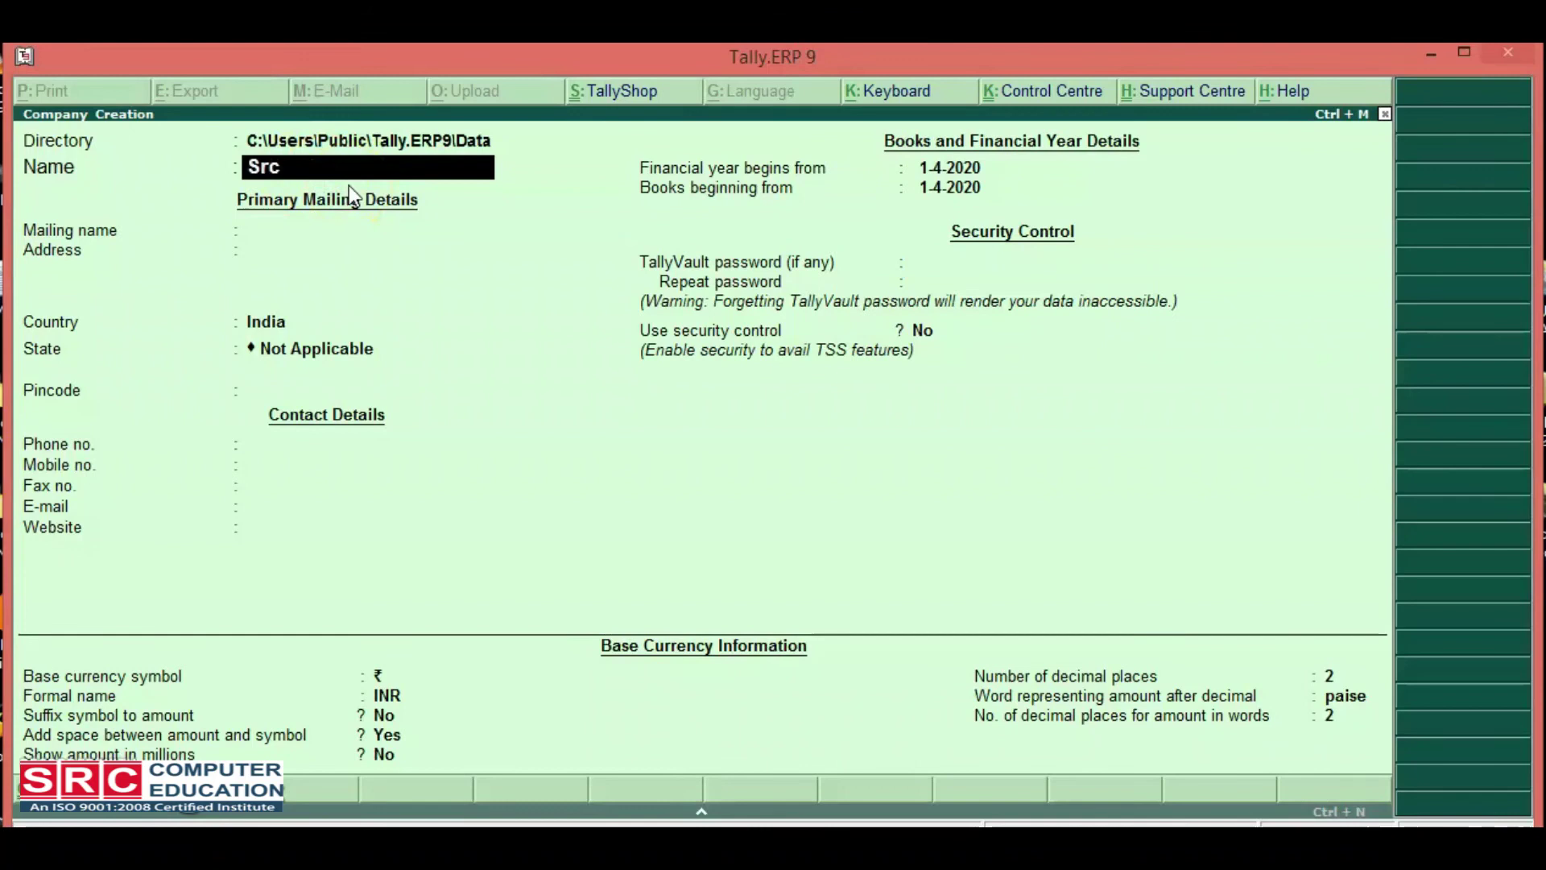
pyautogui.write(' Assoi')
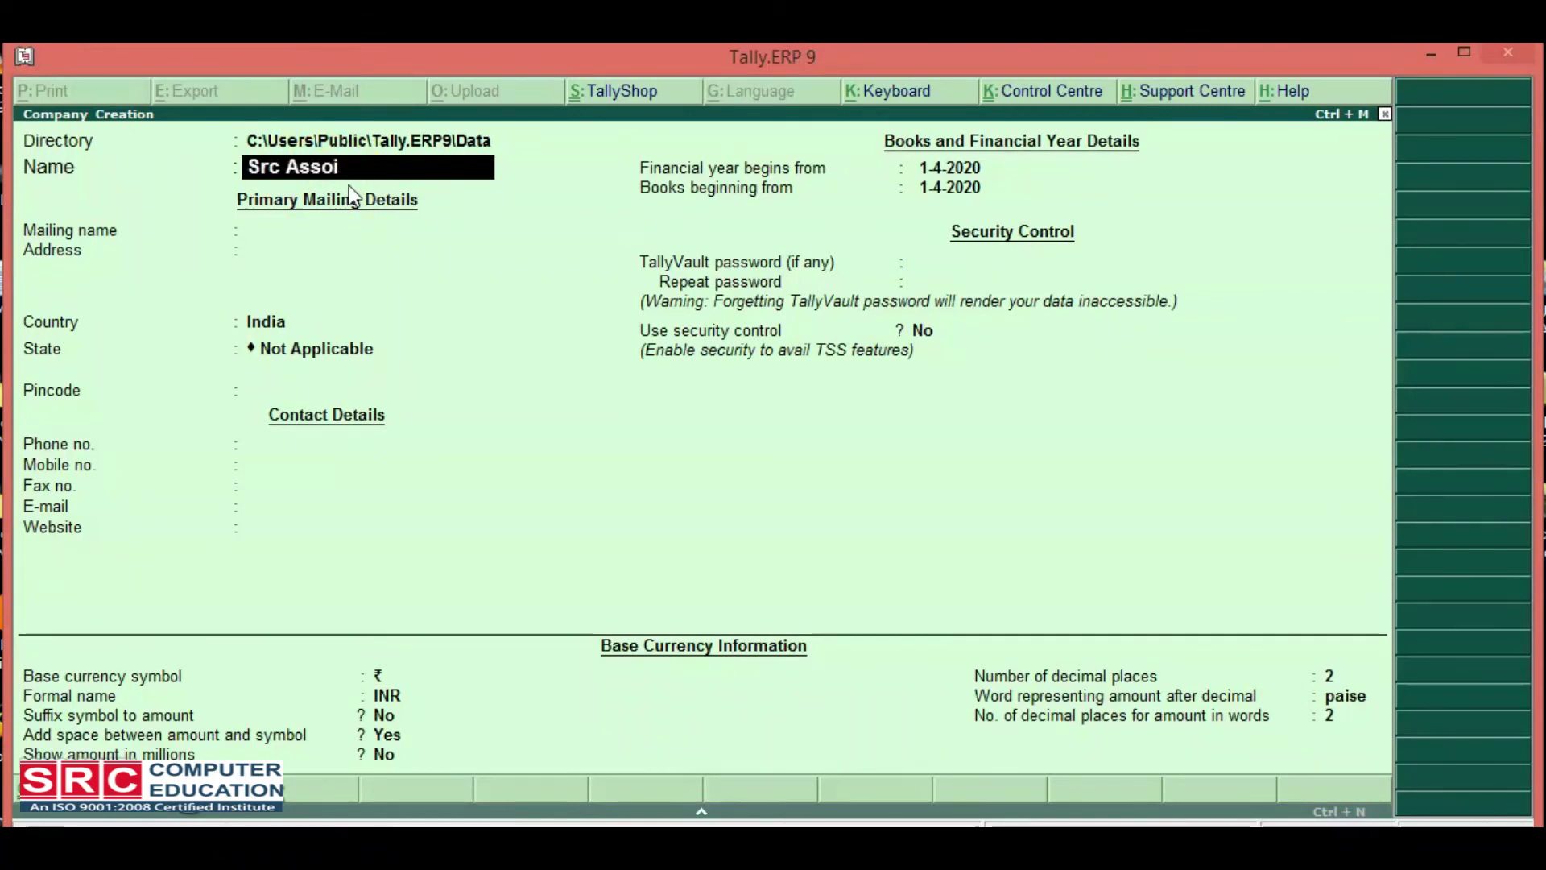
pyautogui.press('BackSpace')
pyautogui.write('ciat')
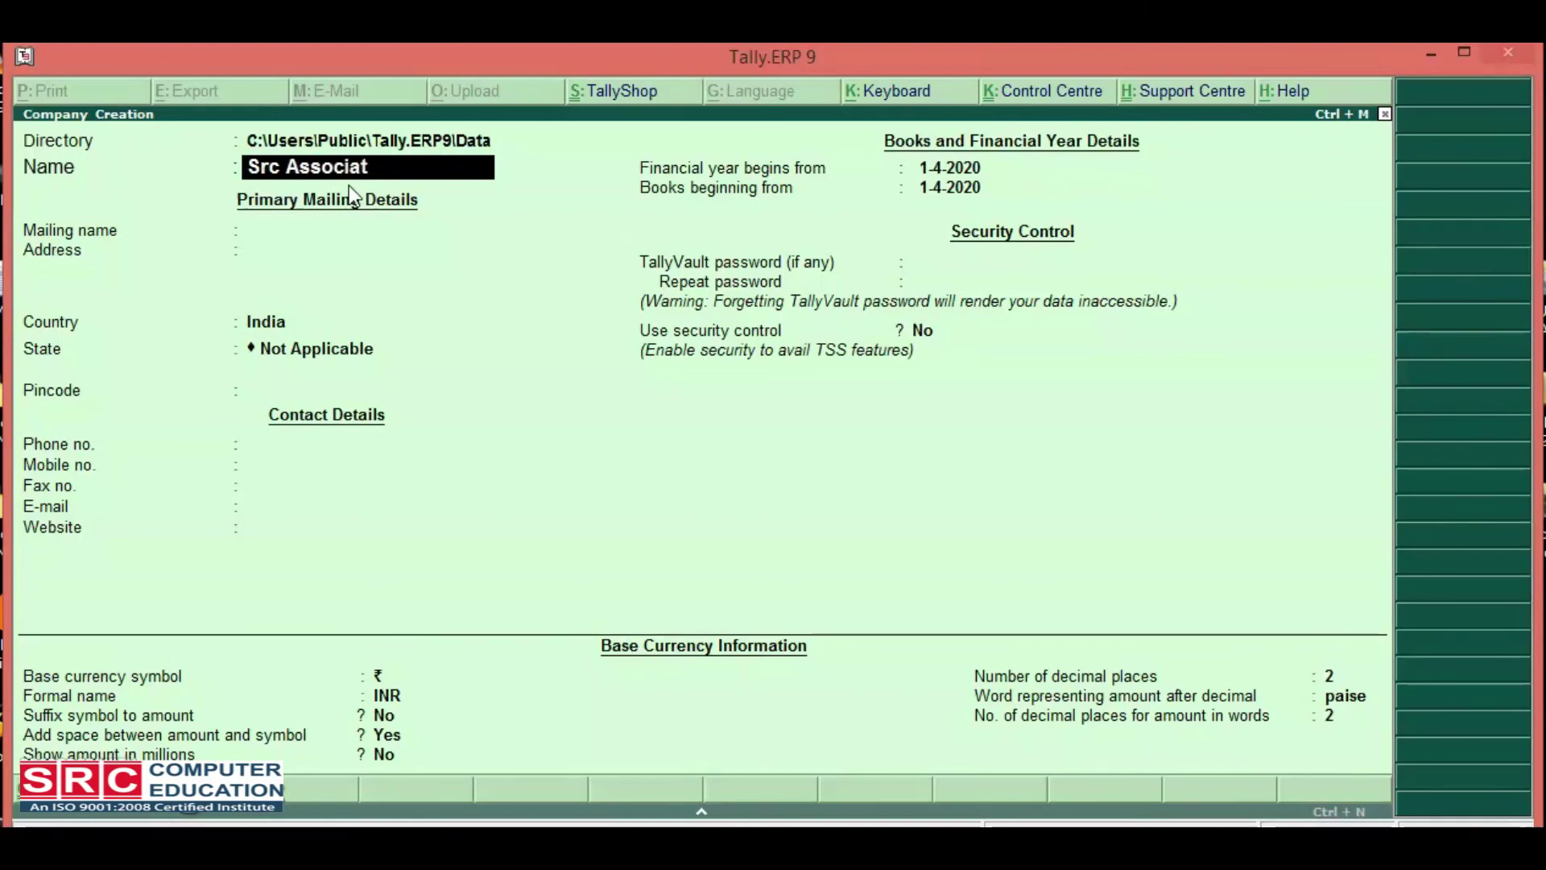
pyautogui.write('es')
pyautogui.press('Return')
pyautogui.press('Return')
pyautogui.press('Return')
pyautogui.press('Return')
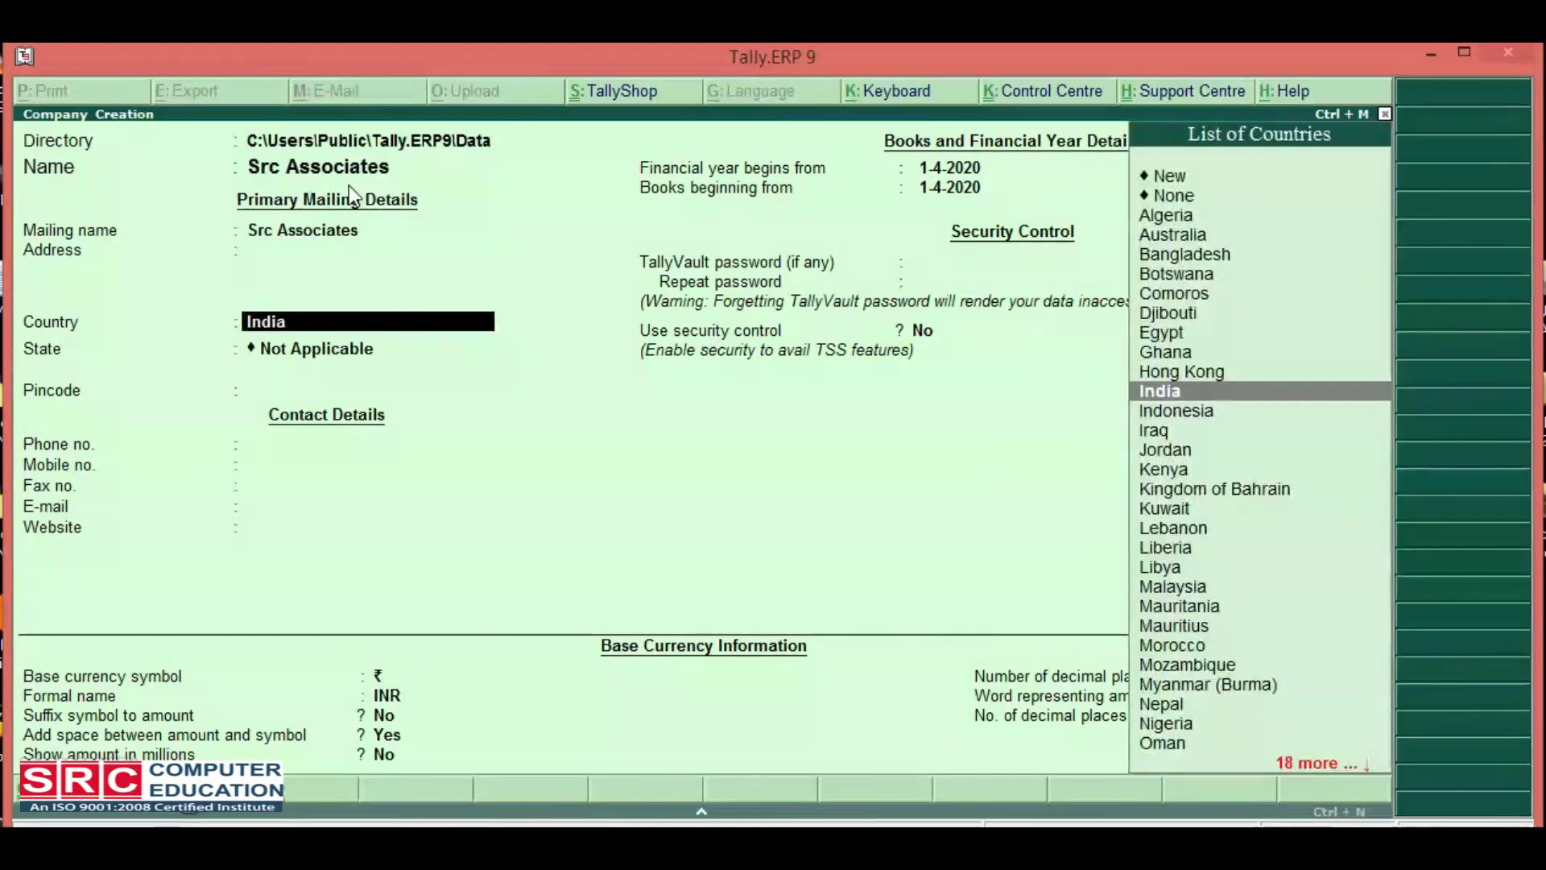
pyautogui.write('De')
pyautogui.press('Return')
pyautogui.press('Return')
pyautogui.press('Return')
pyautogui.press('Return')
pyautogui.press('Return')
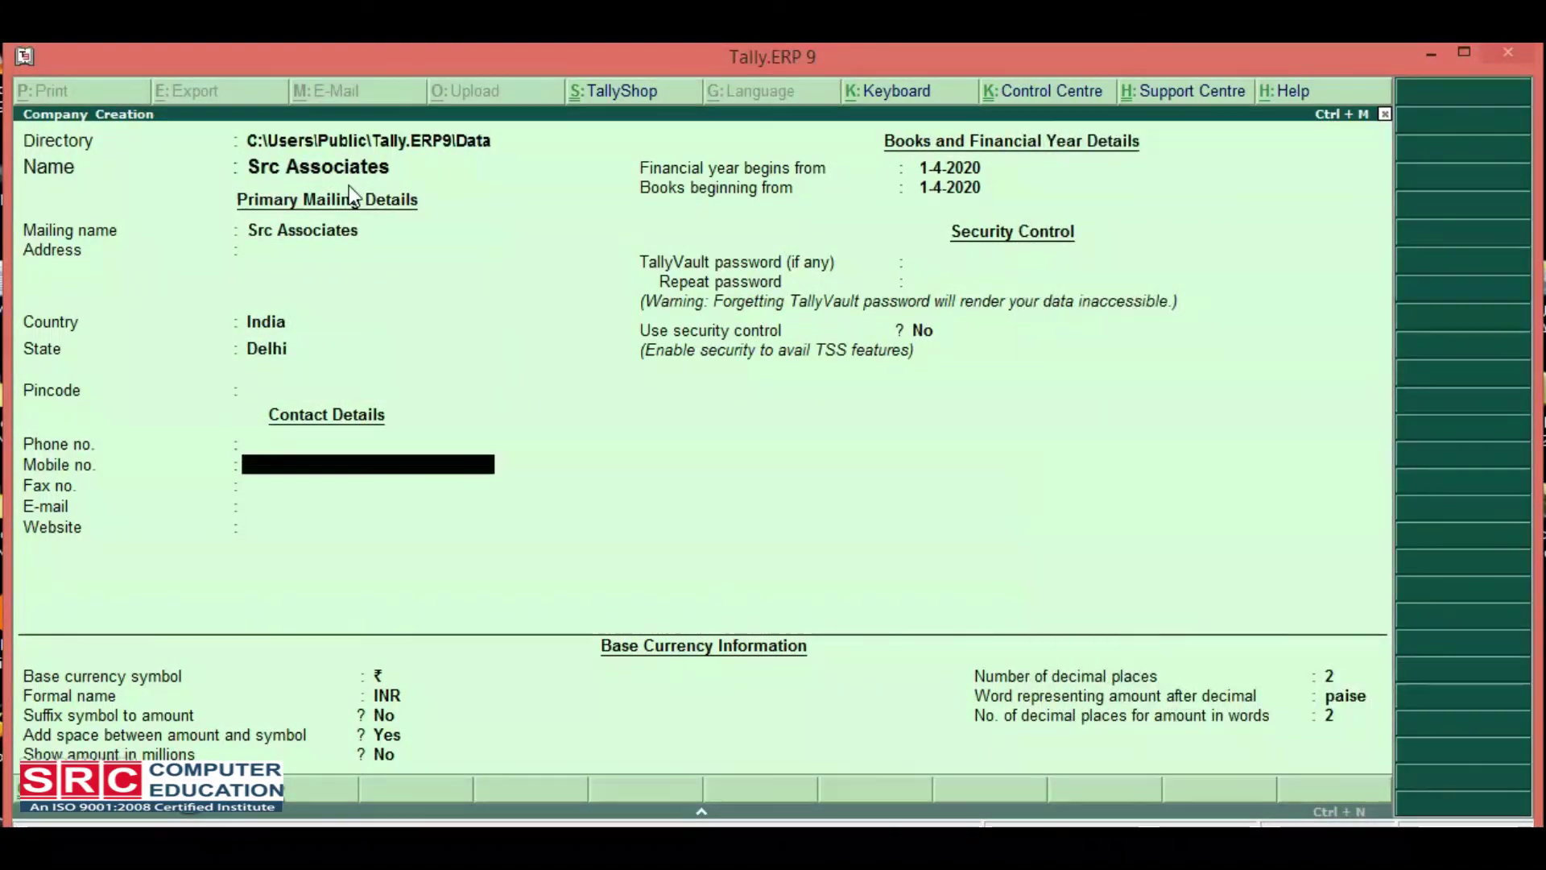
pyautogui.press('Return')
pyautogui.press('Return')
pyautogui.press('Return')
pyautogui.press('Return')
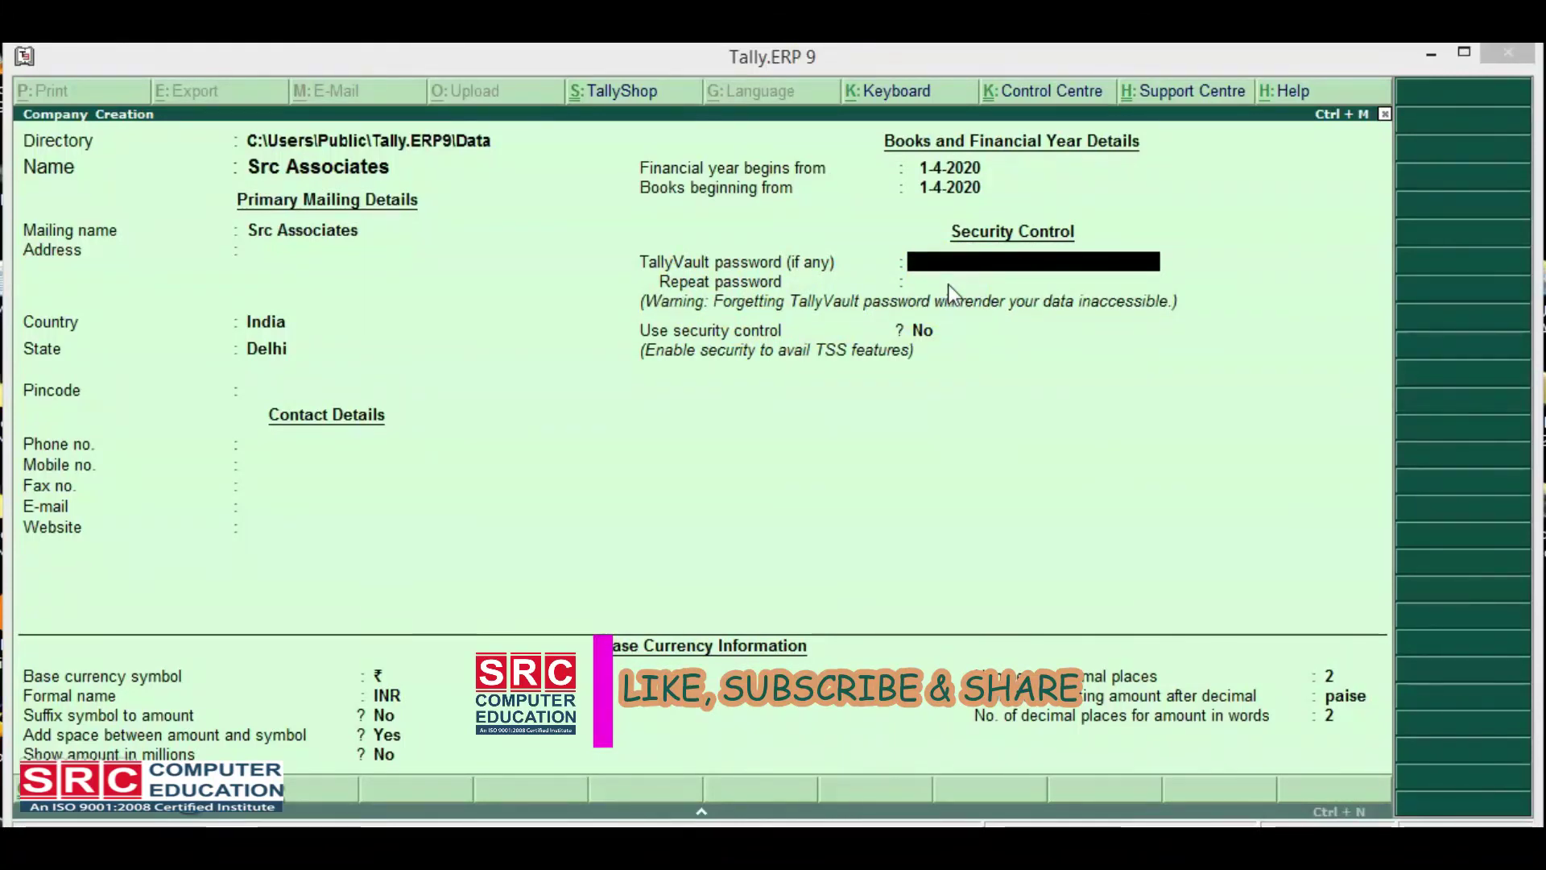
# Set and confirm a TallyVault password, save Src Associates, then enter the TallyVault password to open it.
pyautogui.write('src')
pyautogui.press('Return')
pyautogui.write('src')
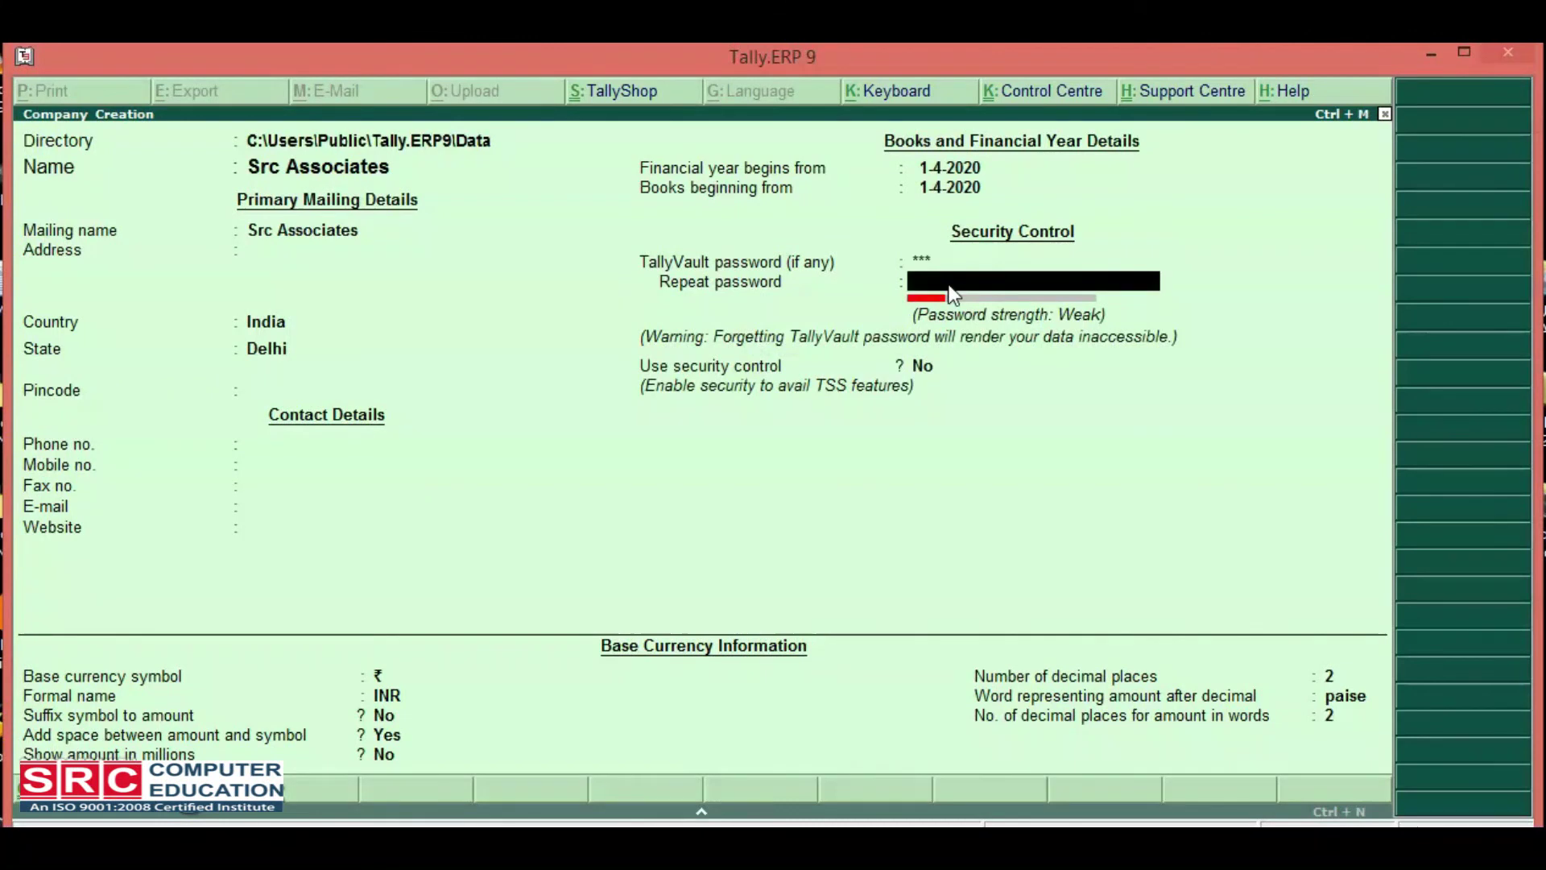
pyautogui.press('Return')
pyautogui.press('Return')
pyautogui.press('Return')
pyautogui.press('Return')
pyautogui.press('Return')
pyautogui.press('Return')
pyautogui.press('Return')
pyautogui.press('Return')
pyautogui.press('Return')
pyautogui.press('Return')
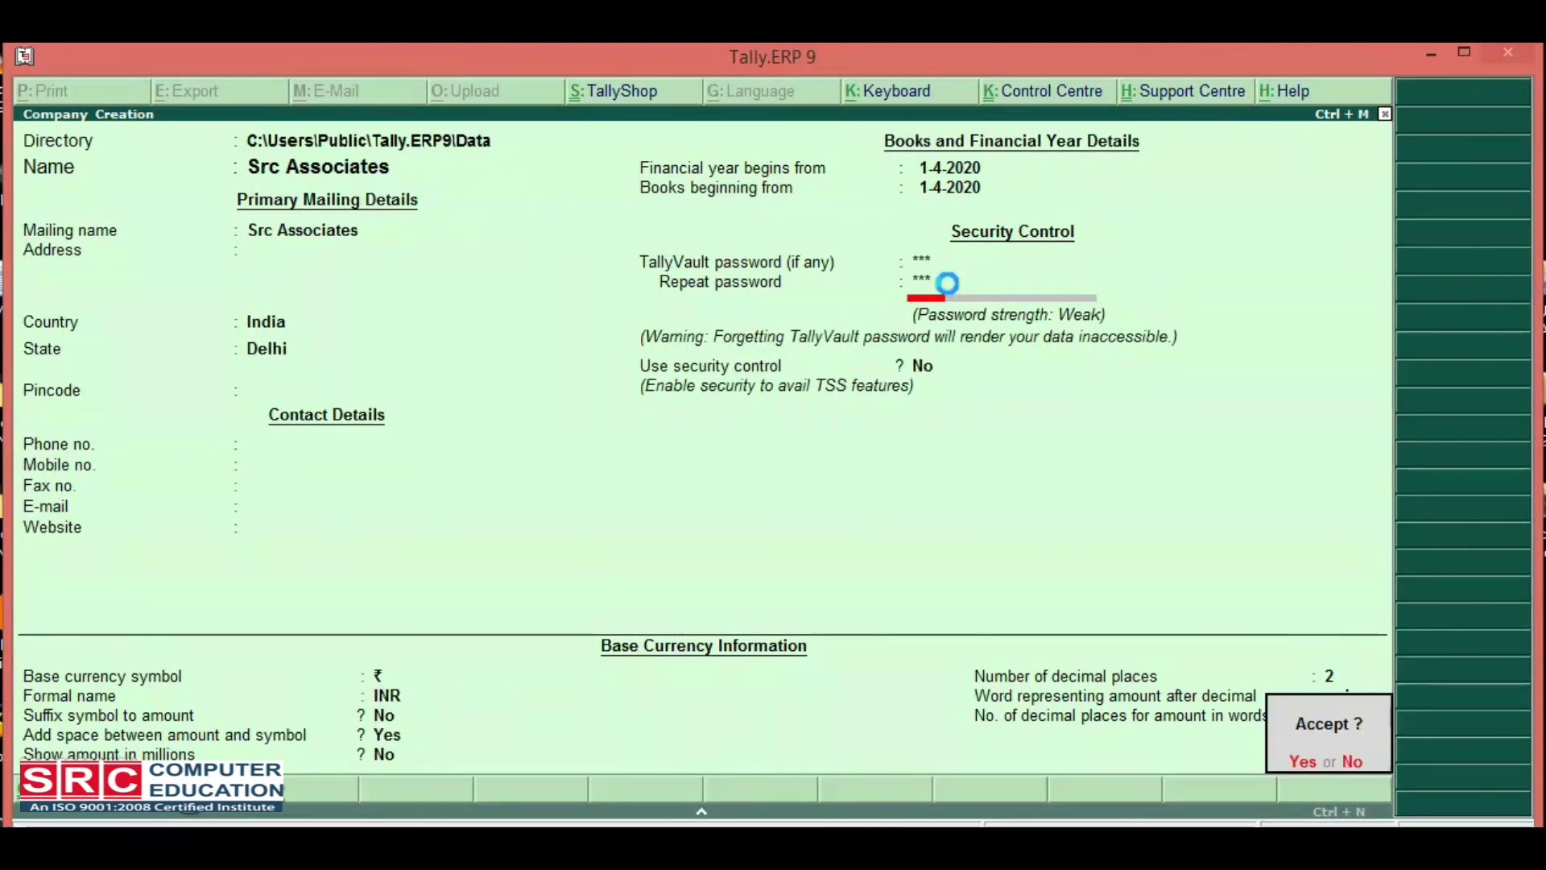
pyautogui.press('Return')
pyautogui.write('s')
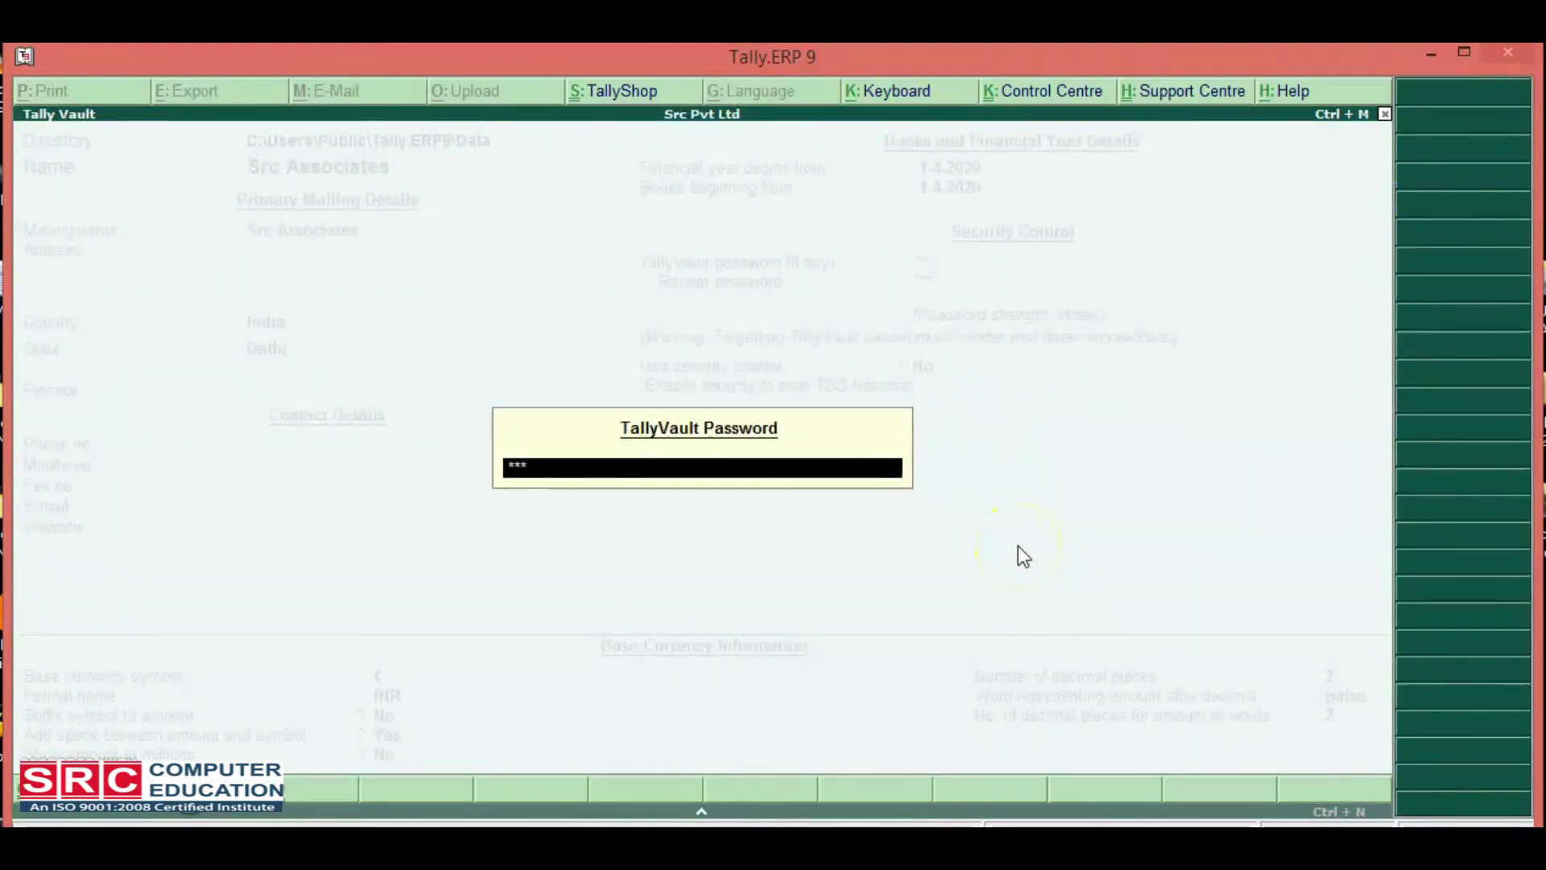
pyautogui.press('Return')
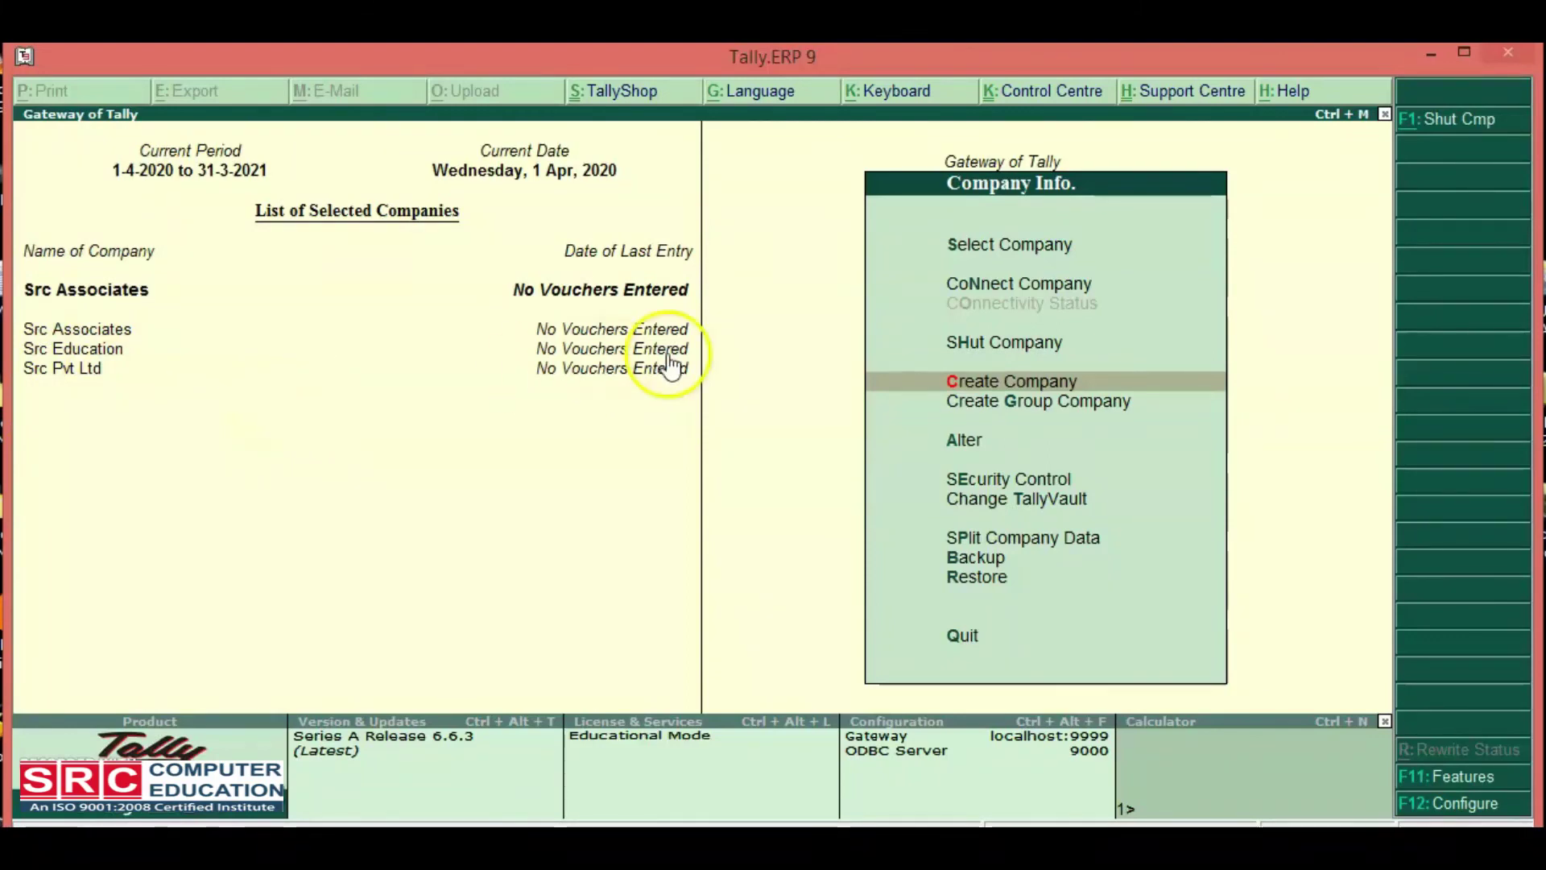
# Open the Select Company list and filter it to companies matching 'Src'.
pyautogui.click(1014, 246)
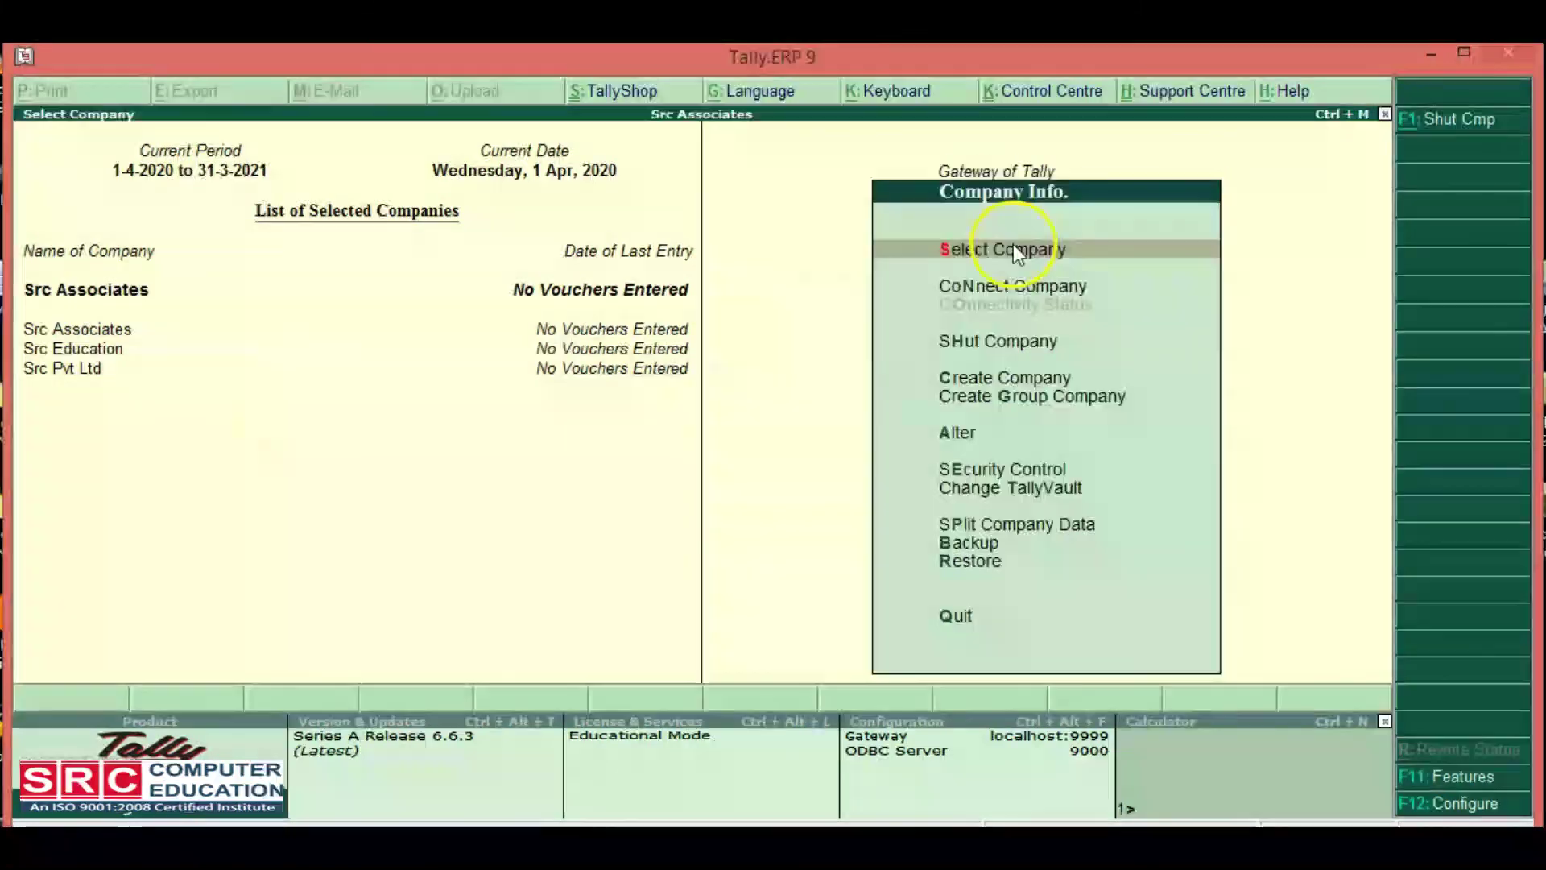
pyautogui.click(1014, 245)
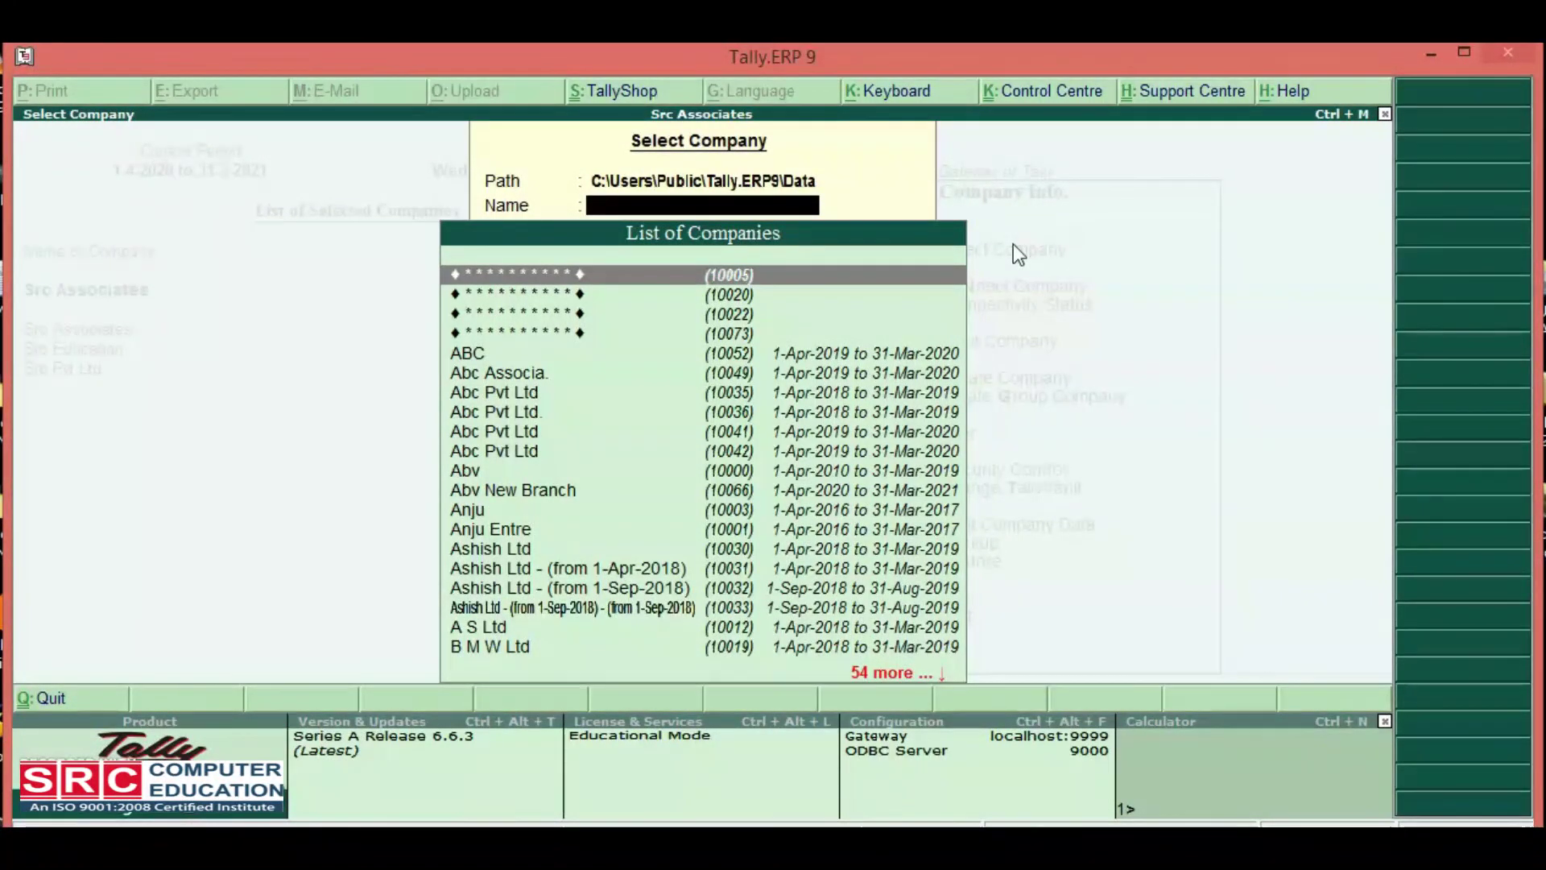
pyautogui.write('Src')
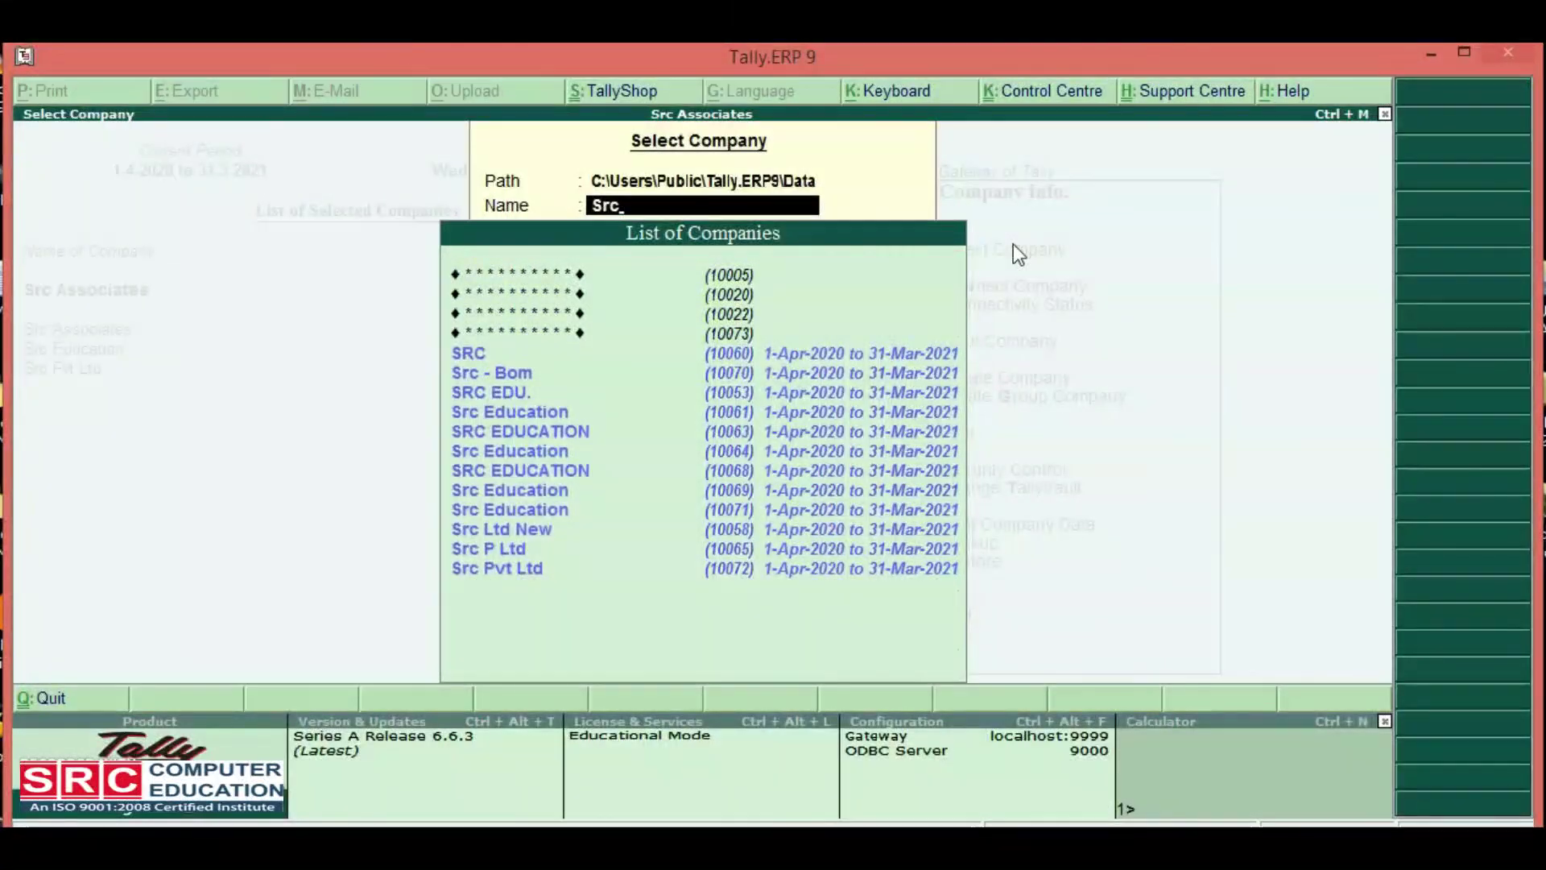